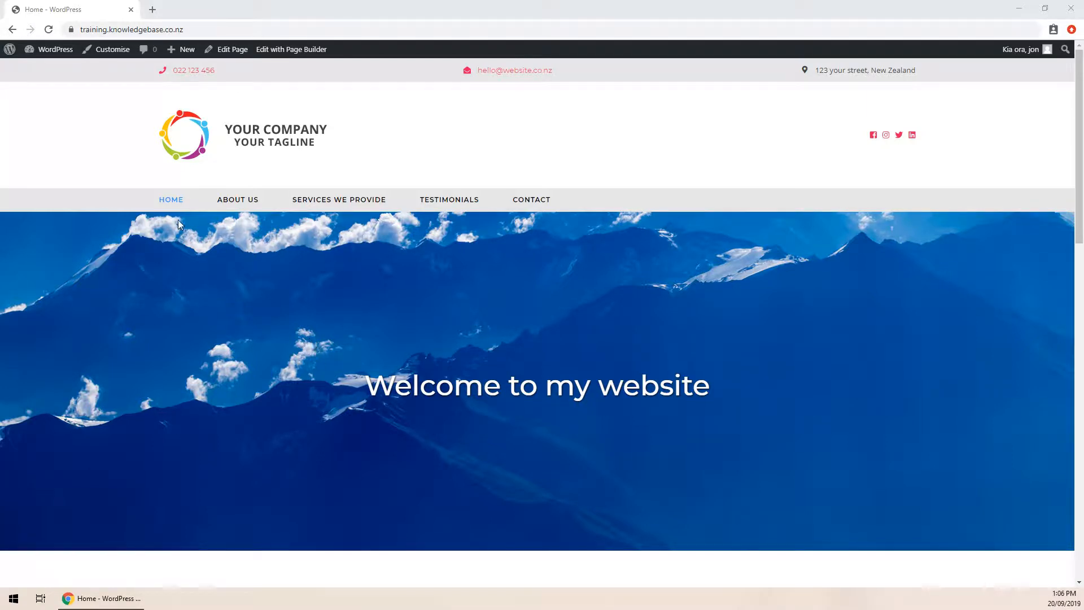
- Browse the About us and Services we provide pages, then return to Home
{"action": "scroll", "coordinate": [318, 257], "scroll_direction": "down", "scroll_amount": 5}
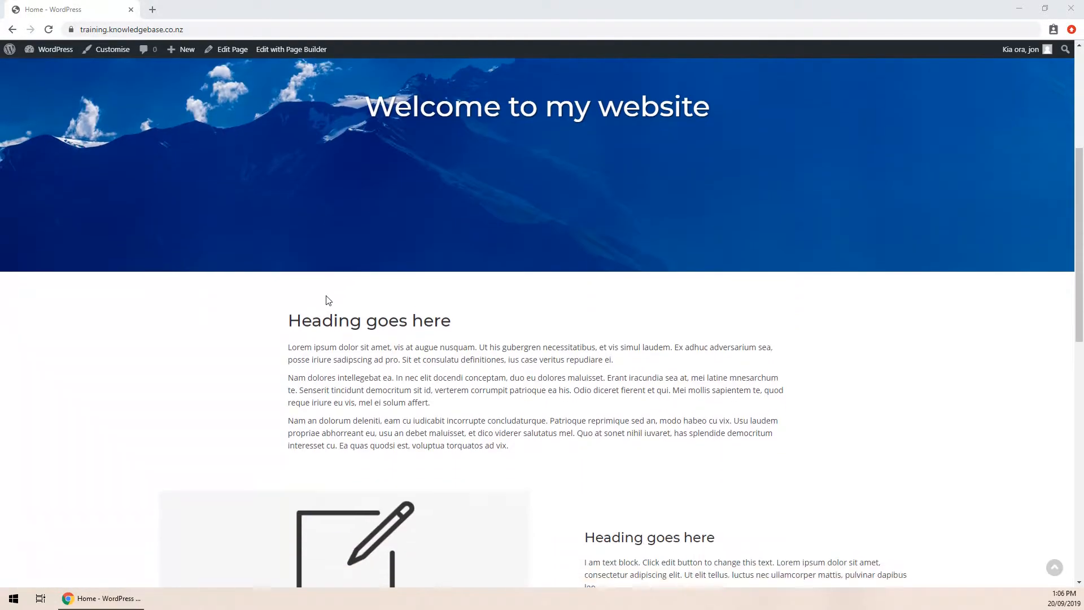
{"action": "scroll", "coordinate": [324, 295], "scroll_direction": "up", "scroll_amount": 5}
{"action": "left_click", "coordinate": [255, 202]}
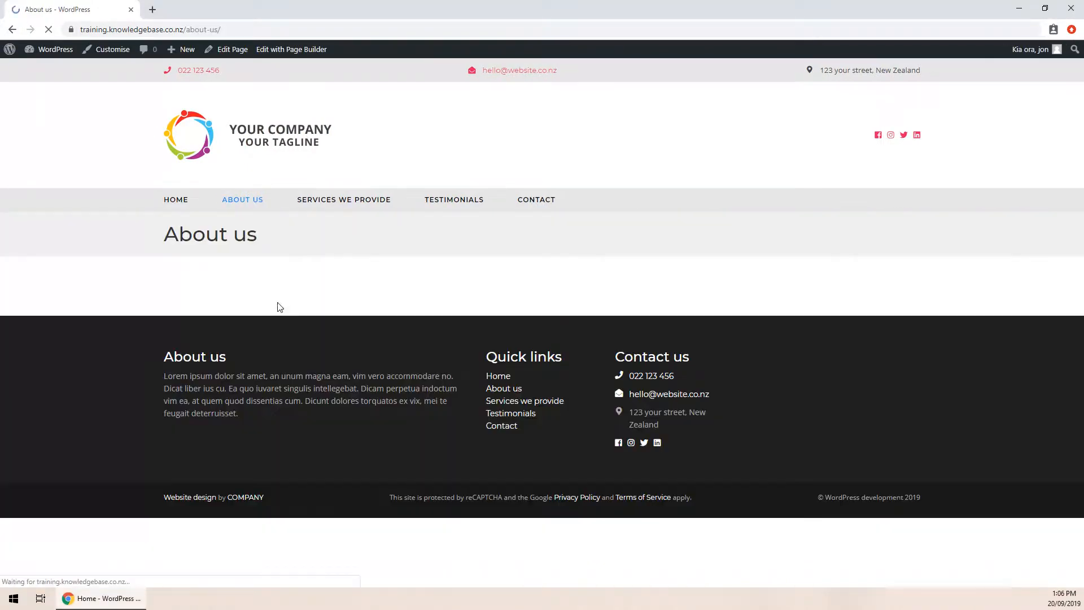
{"action": "left_click", "coordinate": [335, 201]}
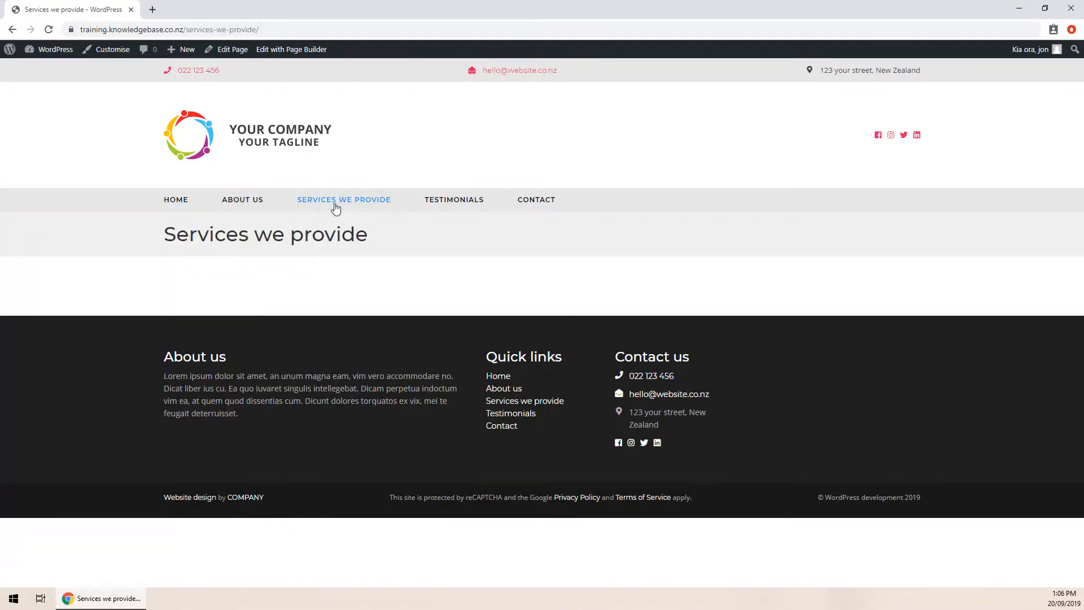
{"action": "left_click", "coordinate": [241, 202]}
{"action": "left_click", "coordinate": [171, 202]}
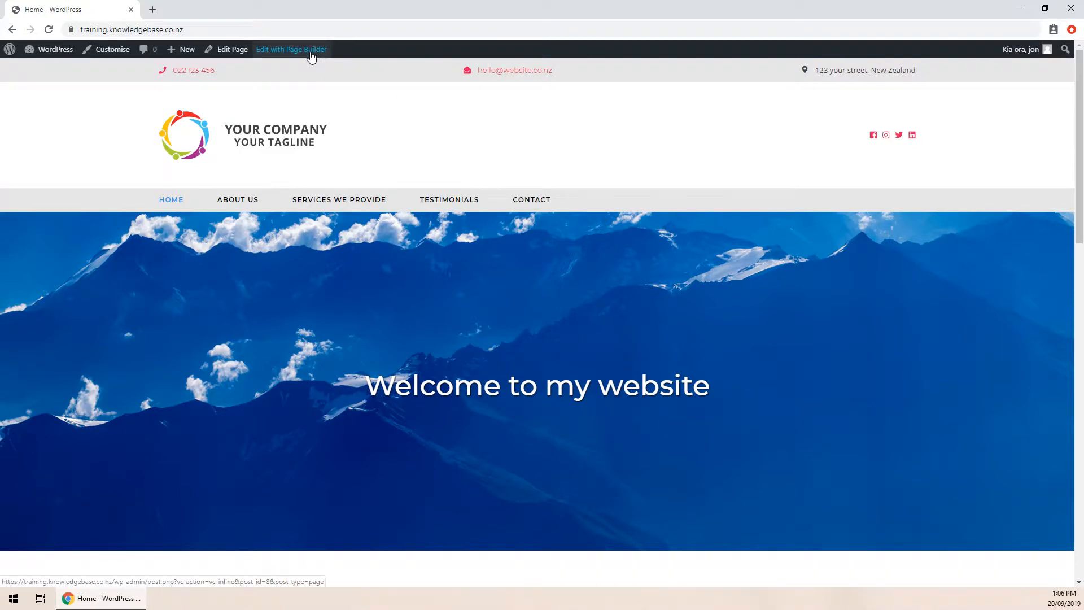
{"action": "scroll", "coordinate": [222, 157], "scroll_direction": "down", "scroll_amount": 2}
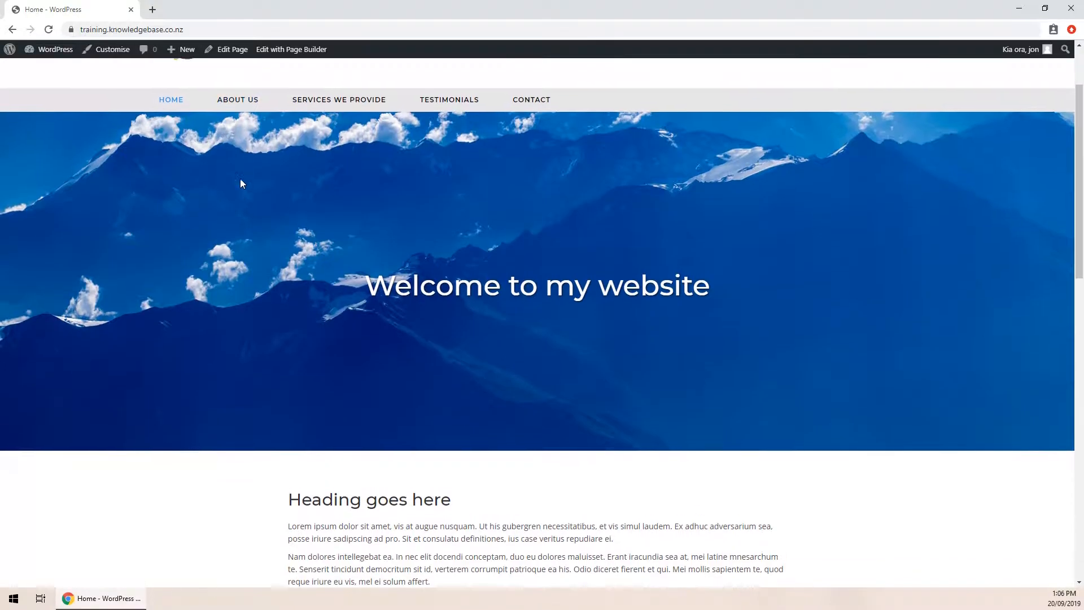
{"action": "scroll", "coordinate": [240, 183], "scroll_direction": "up", "scroll_amount": 2}
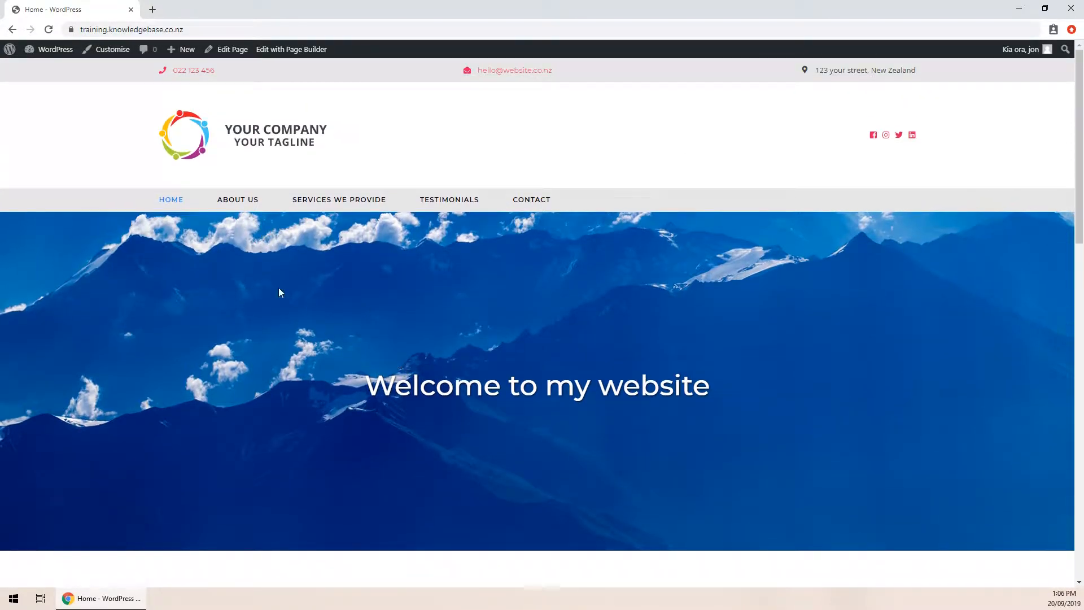
- Visit the admin dashboard and the Pages list, then go back to the live site
{"action": "right_click", "coordinate": [43, 49]}
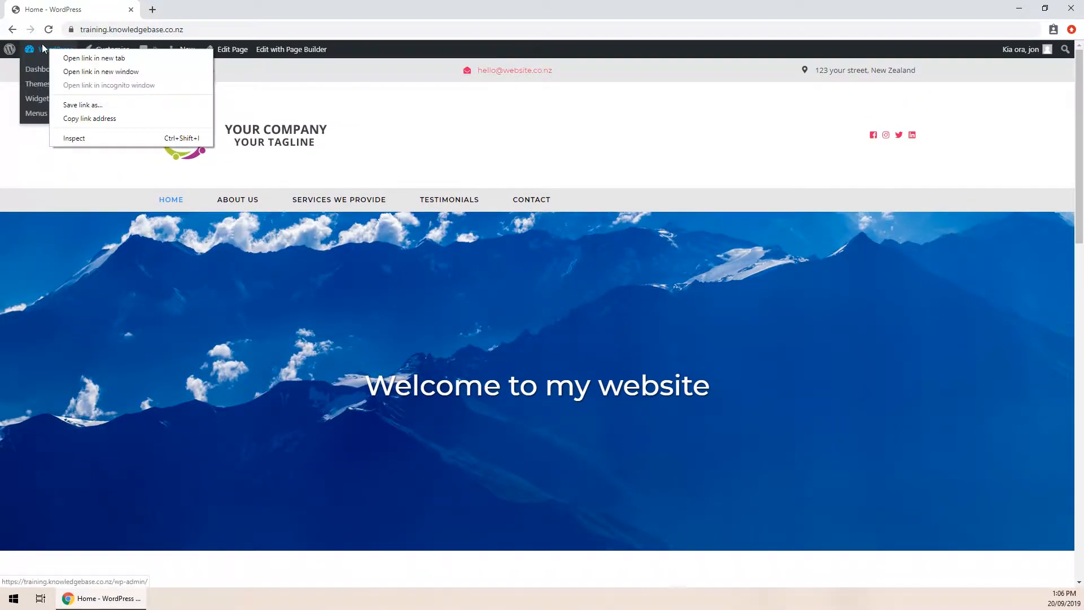
{"action": "key", "text": "Escape"}
{"action": "left_click", "coordinate": [43, 49]}
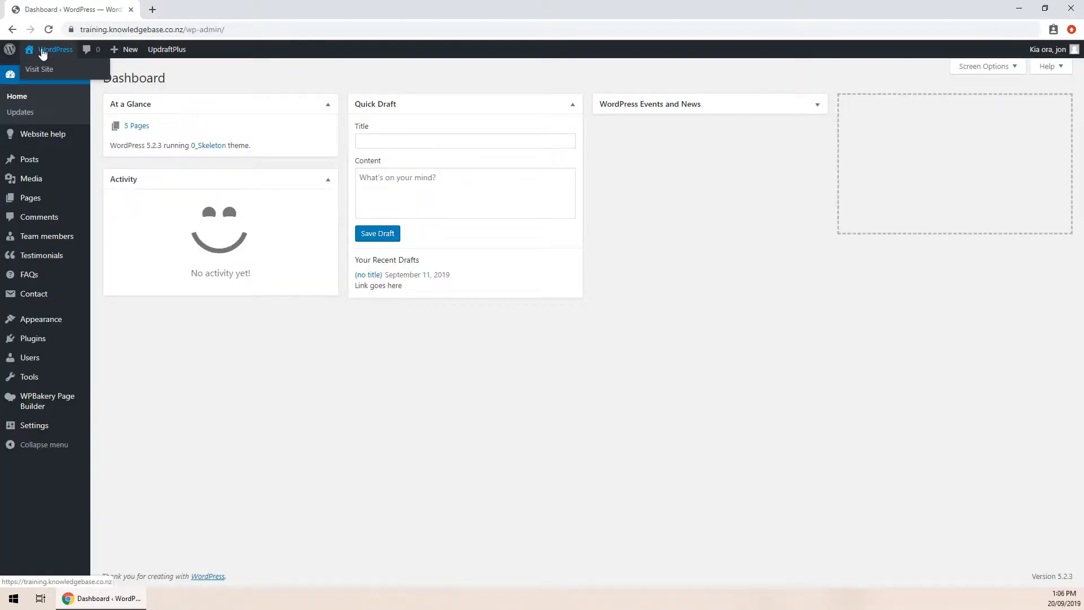
{"action": "left_click", "coordinate": [31, 202]}
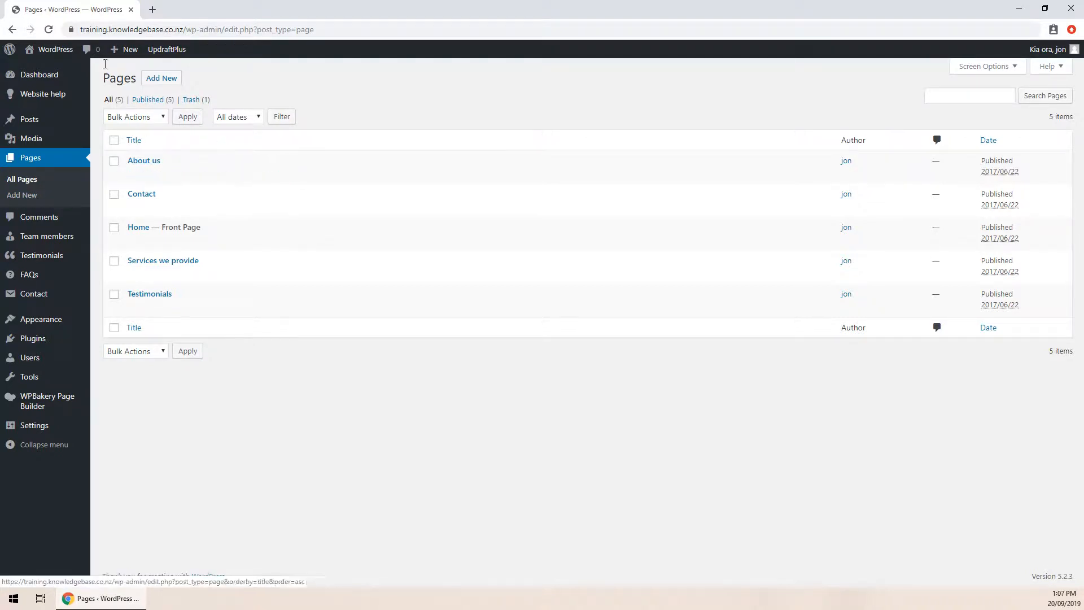
{"action": "left_click", "coordinate": [56, 50]}
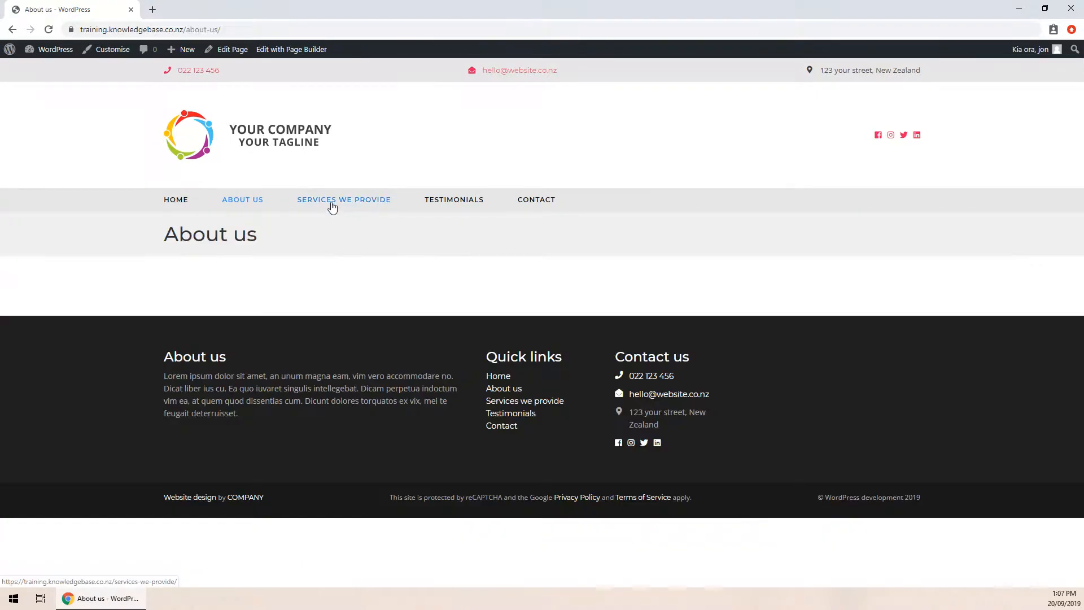
- Go from Services we provide to Home and open it in Edit with Page Builder
{"action": "left_click", "coordinate": [331, 203]}
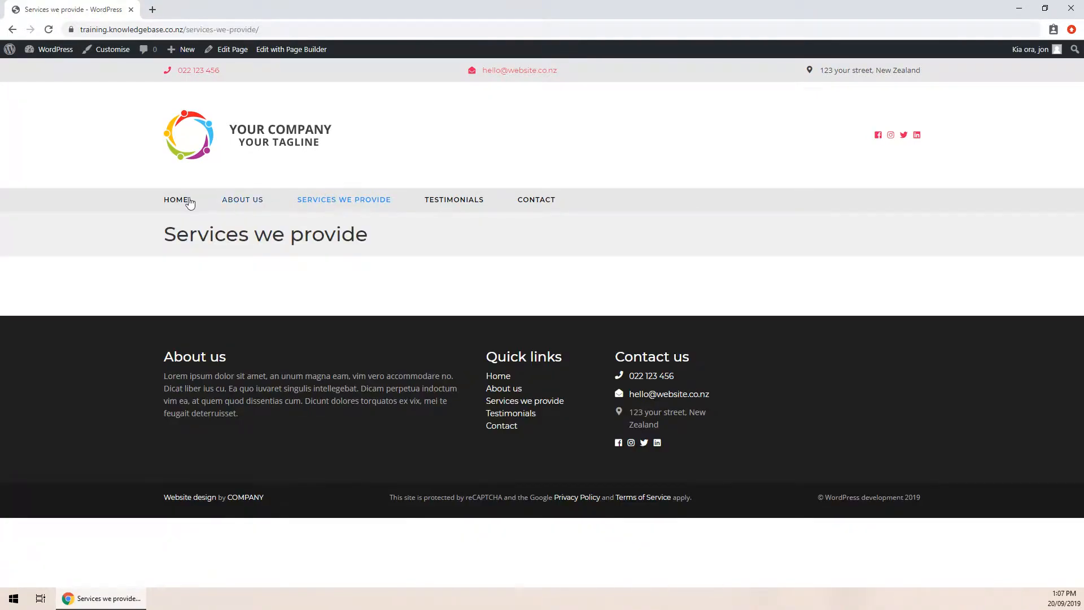
{"action": "left_click", "coordinate": [182, 202]}
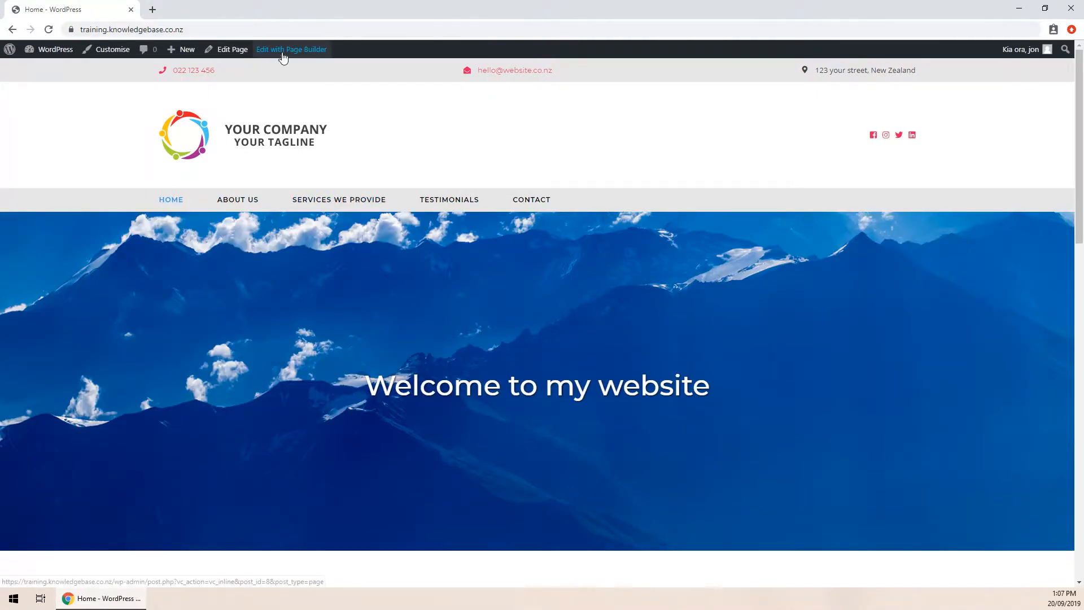
{"action": "left_click", "coordinate": [278, 49]}
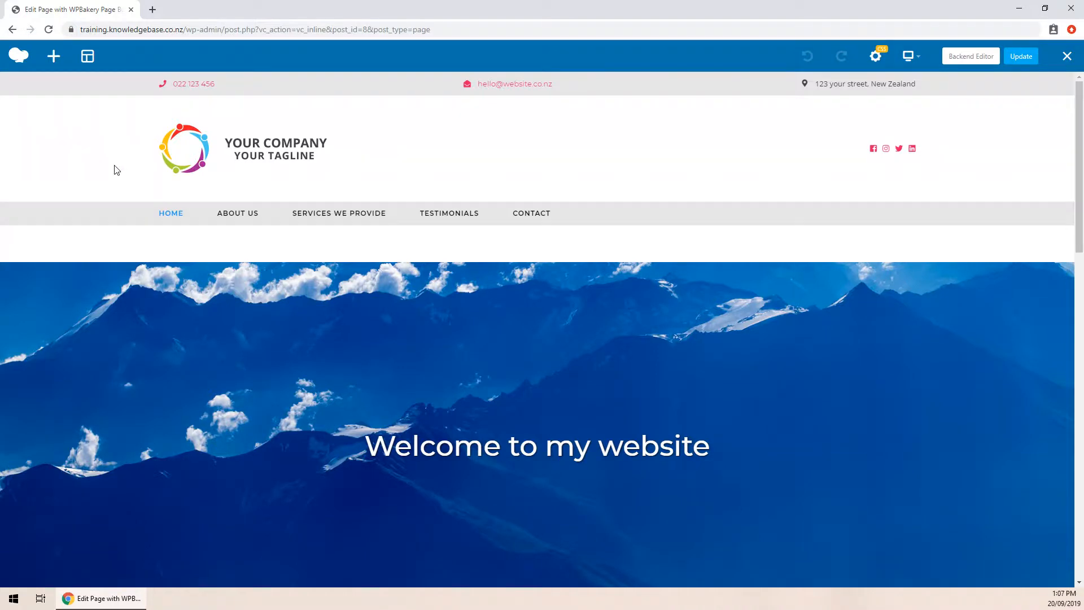
{"action": "scroll", "coordinate": [116, 169], "scroll_direction": "down", "scroll_amount": 1}
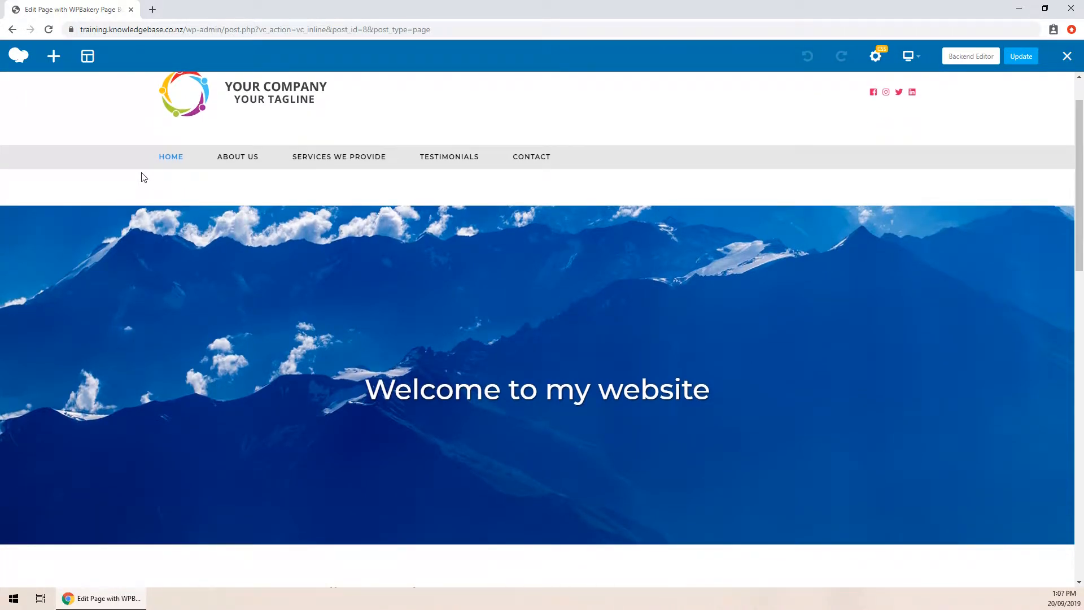
{"action": "scroll", "coordinate": [146, 181], "scroll_direction": "down", "scroll_amount": 1}
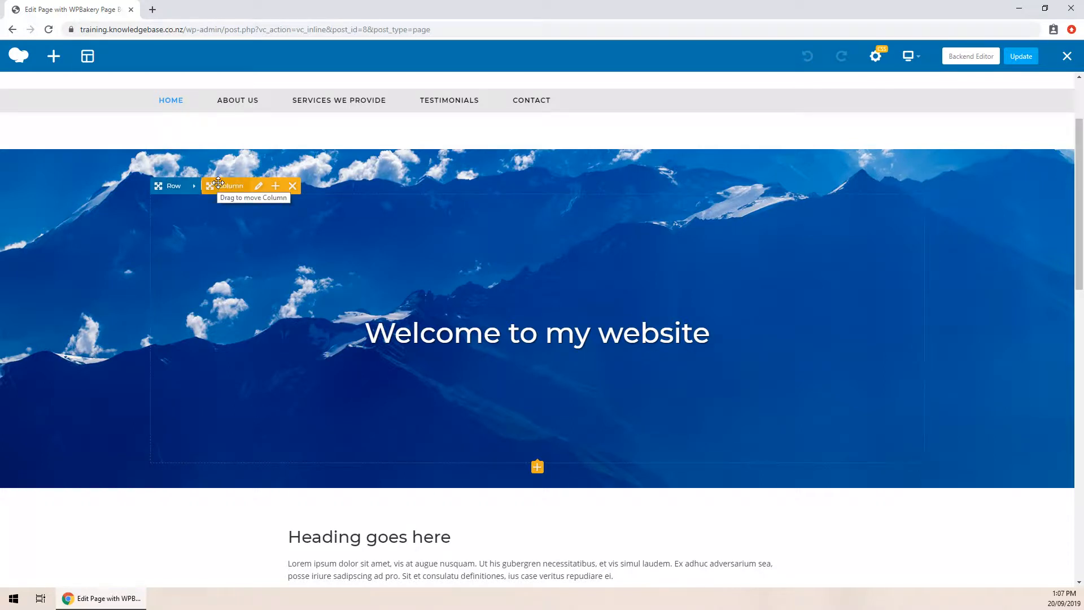
{"action": "mouse_move", "coordinate": [396, 322]}
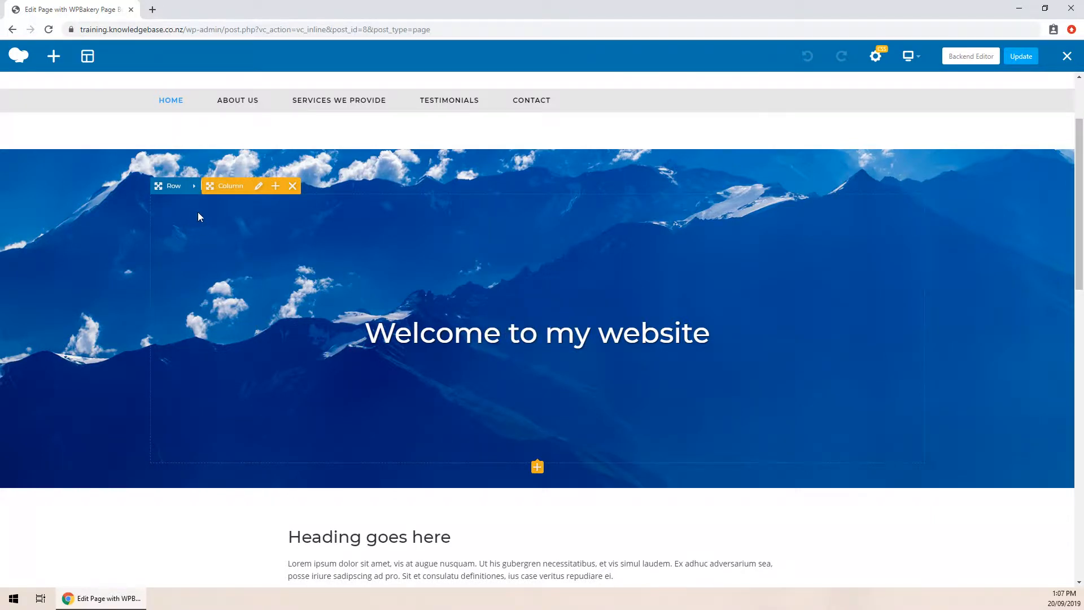
{"action": "right_click", "coordinate": [190, 194]}
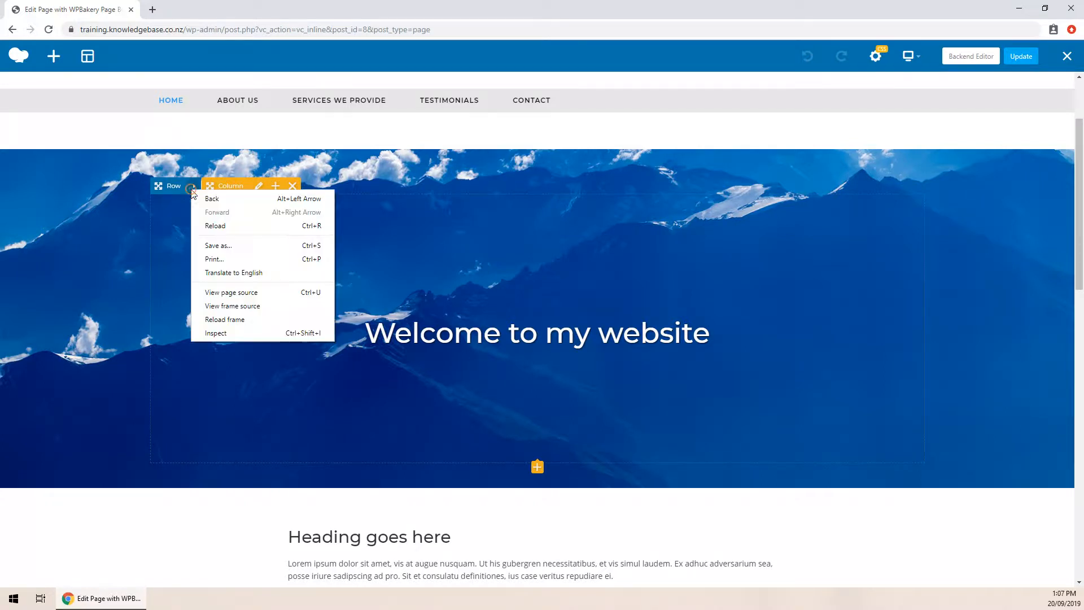
{"action": "key", "text": "Escape"}
{"action": "left_click", "coordinate": [193, 187]}
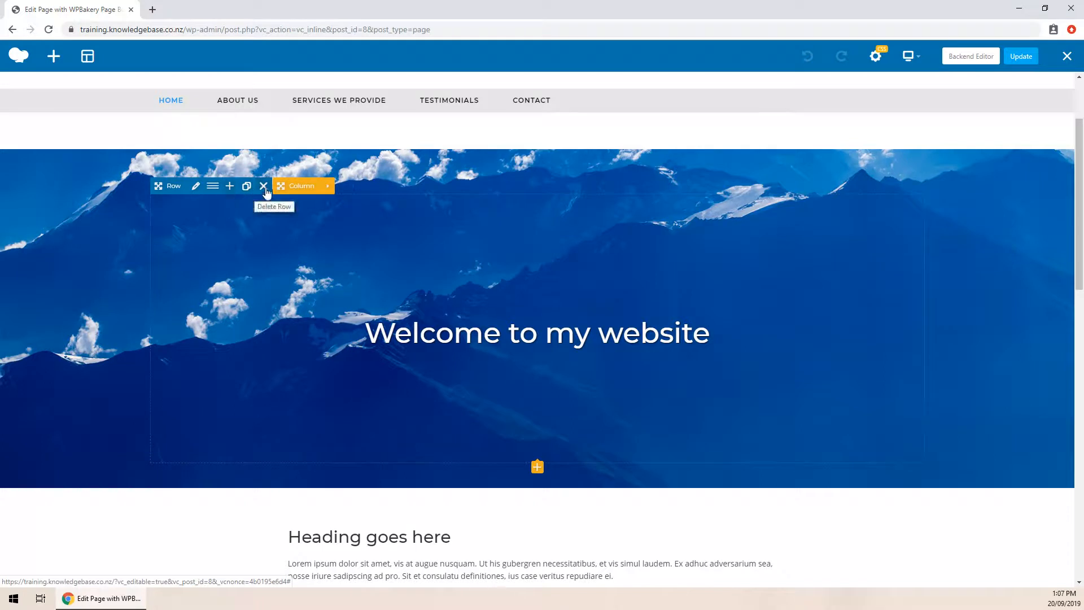
{"action": "left_click", "coordinate": [328, 187]}
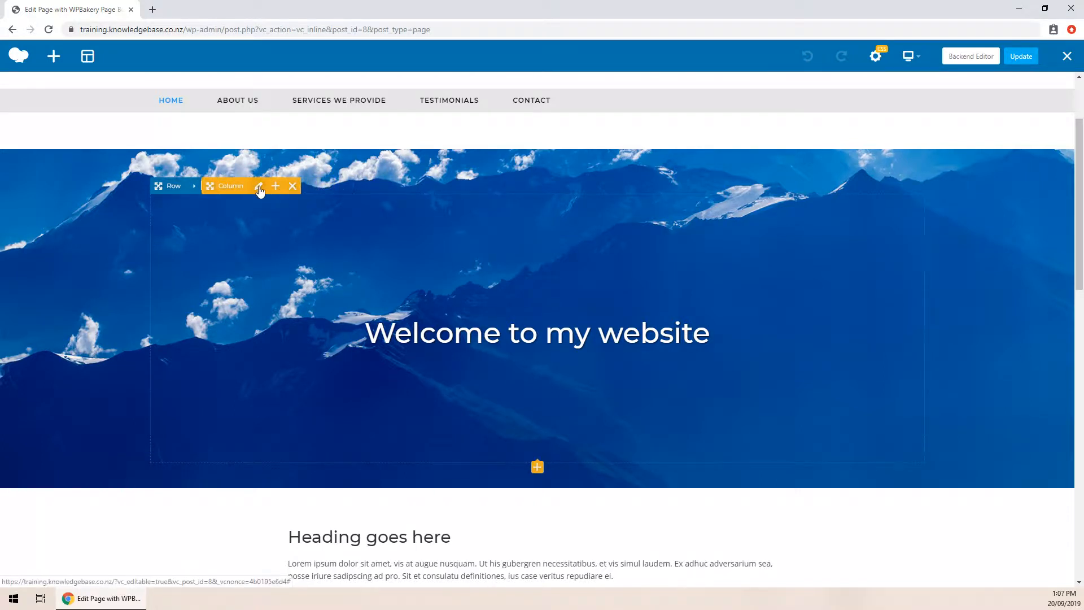
{"action": "scroll", "coordinate": [331, 251], "scroll_direction": "down", "scroll_amount": 1}
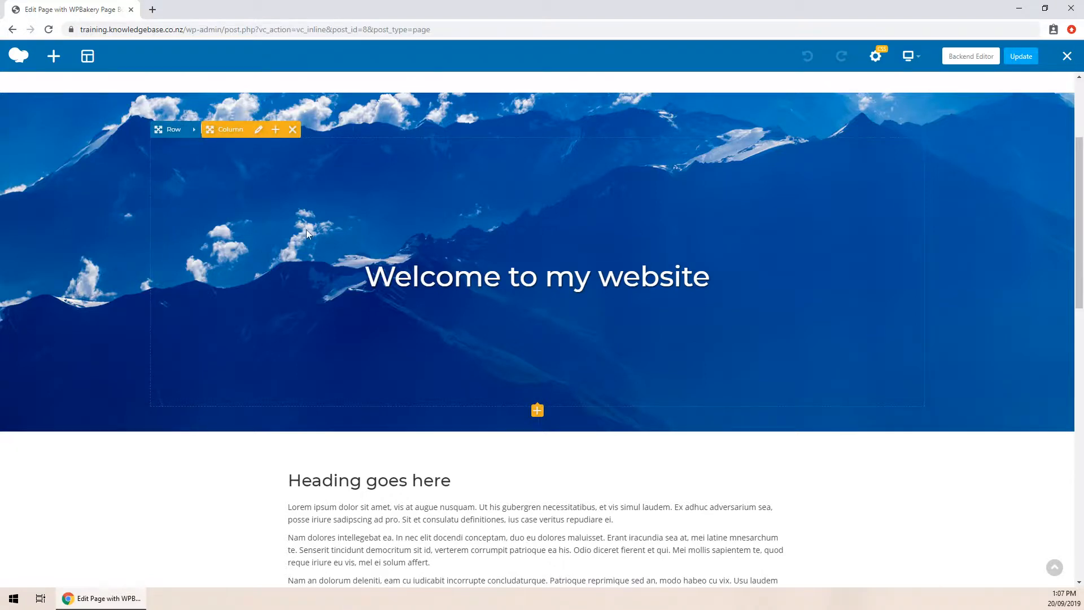
{"action": "scroll", "coordinate": [364, 199], "scroll_direction": "down", "scroll_amount": 1}
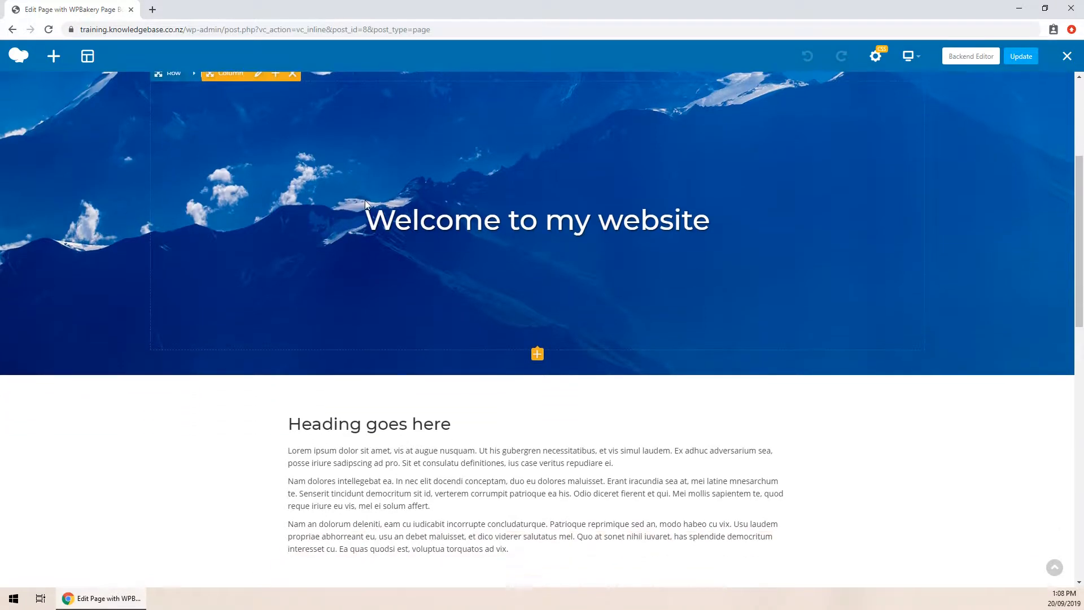
{"action": "scroll", "coordinate": [339, 175], "scroll_direction": "down", "scroll_amount": 5}
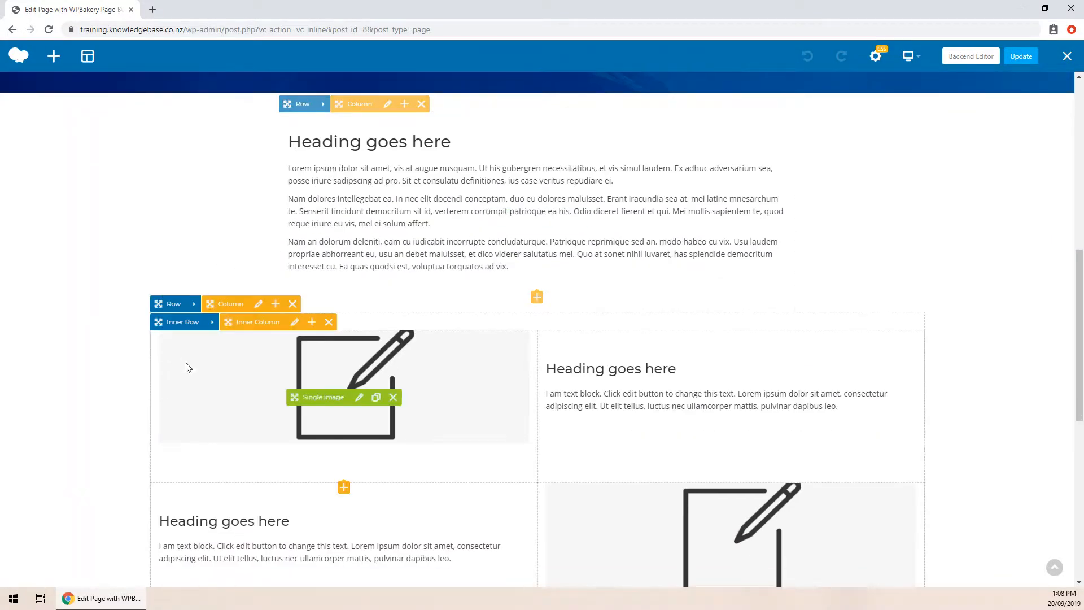
{"action": "scroll", "coordinate": [395, 345], "scroll_direction": "up", "scroll_amount": 5}
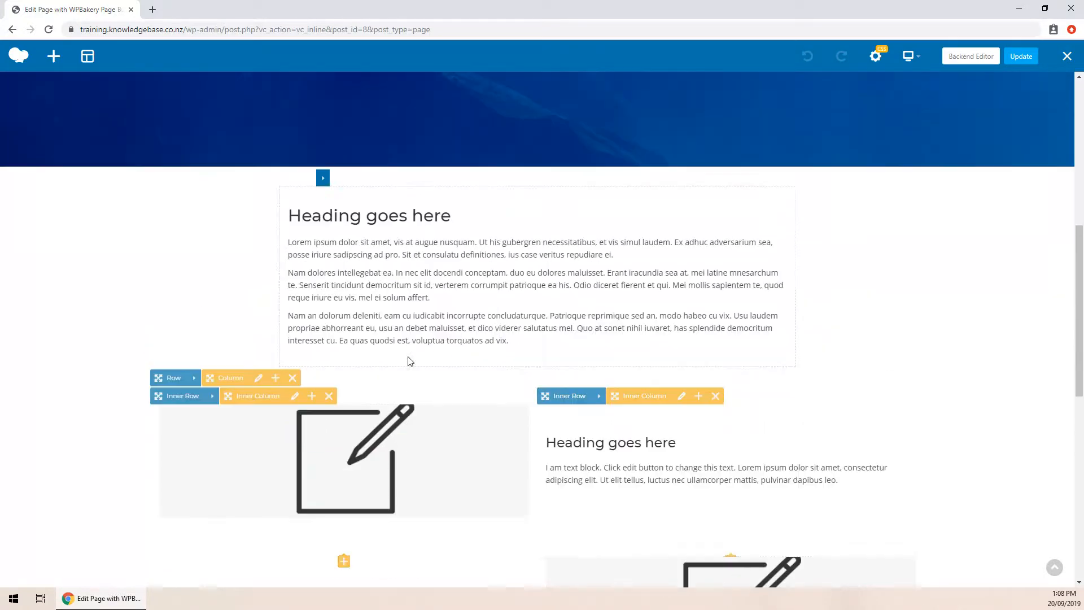
{"action": "scroll", "coordinate": [395, 342], "scroll_direction": "up", "scroll_amount": 1}
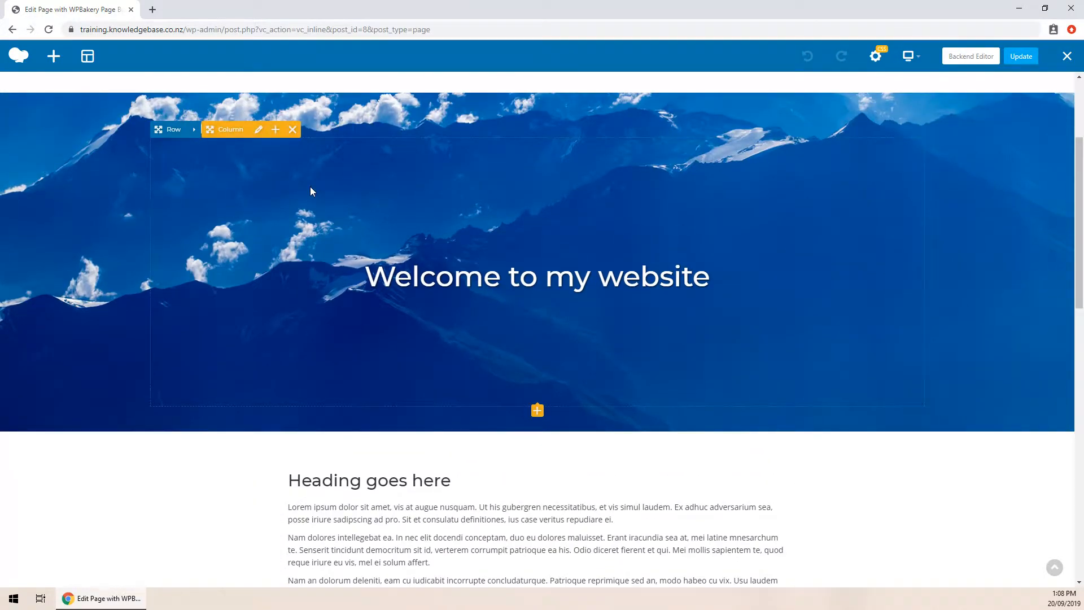
{"action": "scroll", "coordinate": [339, 211], "scroll_direction": "down", "scroll_amount": 1}
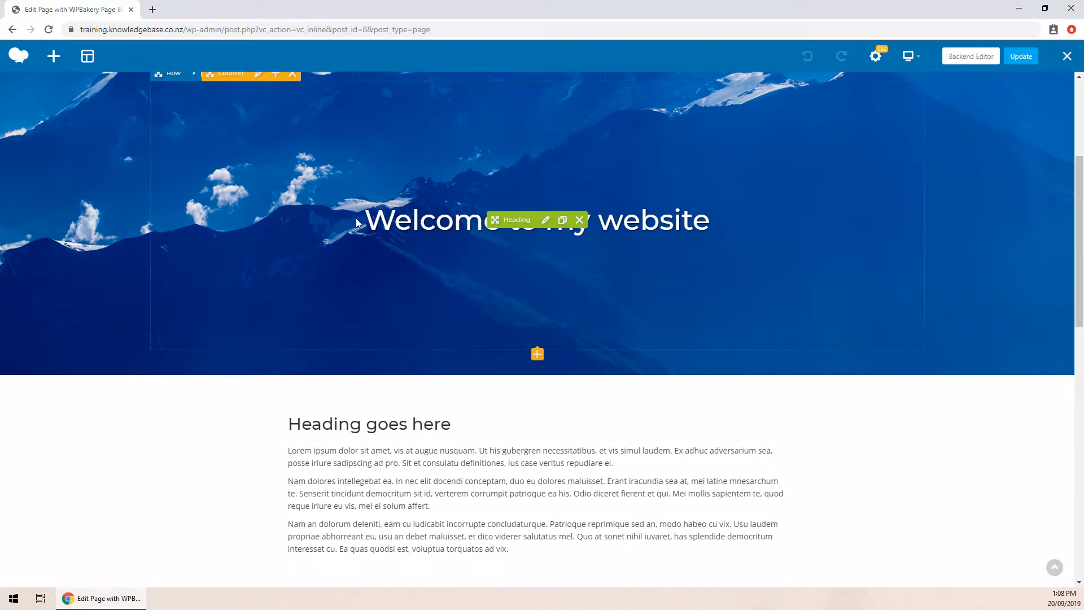
{"action": "scroll", "coordinate": [418, 235], "scroll_direction": "down", "scroll_amount": 1}
{"action": "scroll", "coordinate": [339, 220], "scroll_direction": "up", "scroll_amount": 1}
{"action": "scroll", "coordinate": [299, 229], "scroll_direction": "down", "scroll_amount": 1}
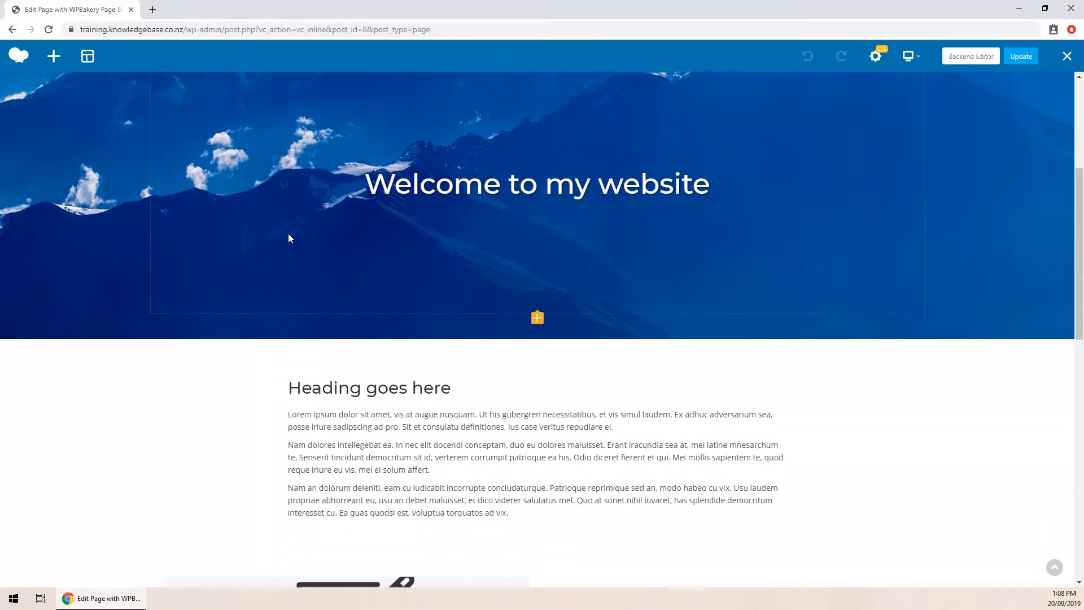
{"action": "scroll", "coordinate": [288, 236], "scroll_direction": "down", "scroll_amount": 3}
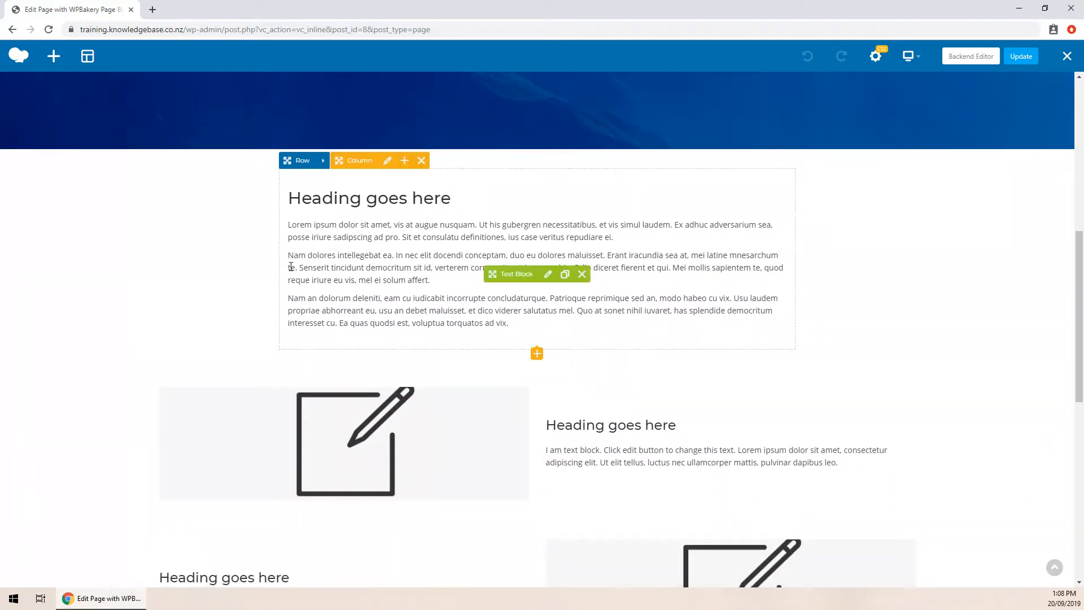
{"action": "scroll", "coordinate": [235, 333], "scroll_direction": "up", "scroll_amount": 3}
{"action": "scroll", "coordinate": [232, 358], "scroll_direction": "up", "scroll_amount": 2}
{"action": "scroll", "coordinate": [494, 181], "scroll_direction": "down", "scroll_amount": 2}
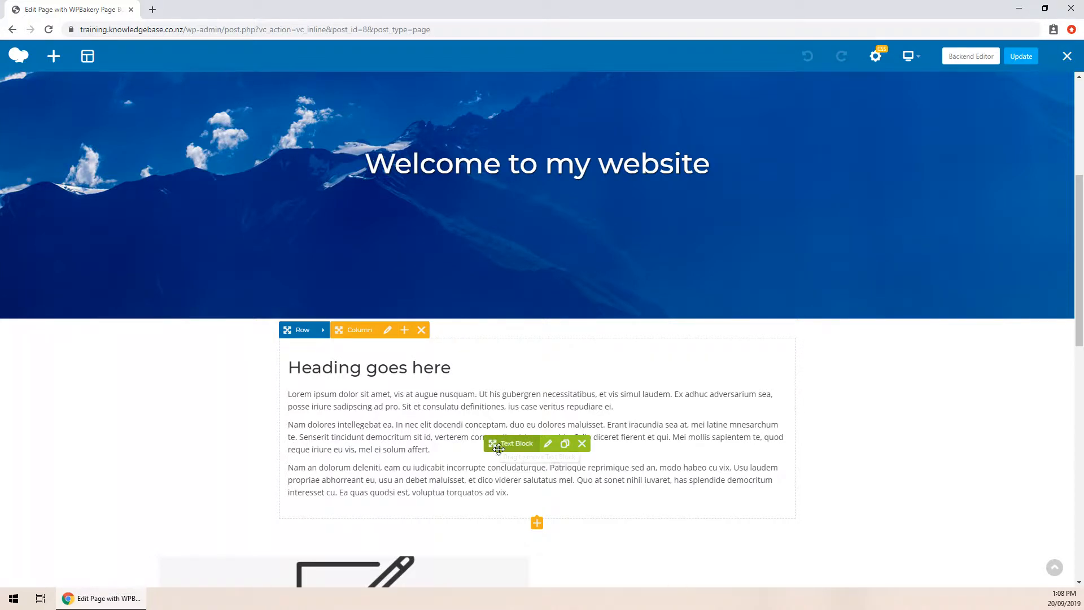
- Move the lorem text block into the hero banner and update the page
{"action": "mouse_move", "coordinate": [498, 443]}
{"action": "left_mouse_down"}
{"action": "mouse_move", "coordinate": [515, 438]}
{"action": "mouse_move", "coordinate": [481, 225]}
{"action": "mouse_move", "coordinate": [494, 170]}
{"action": "mouse_move", "coordinate": [474, 201]}
{"action": "left_mouse_up"}
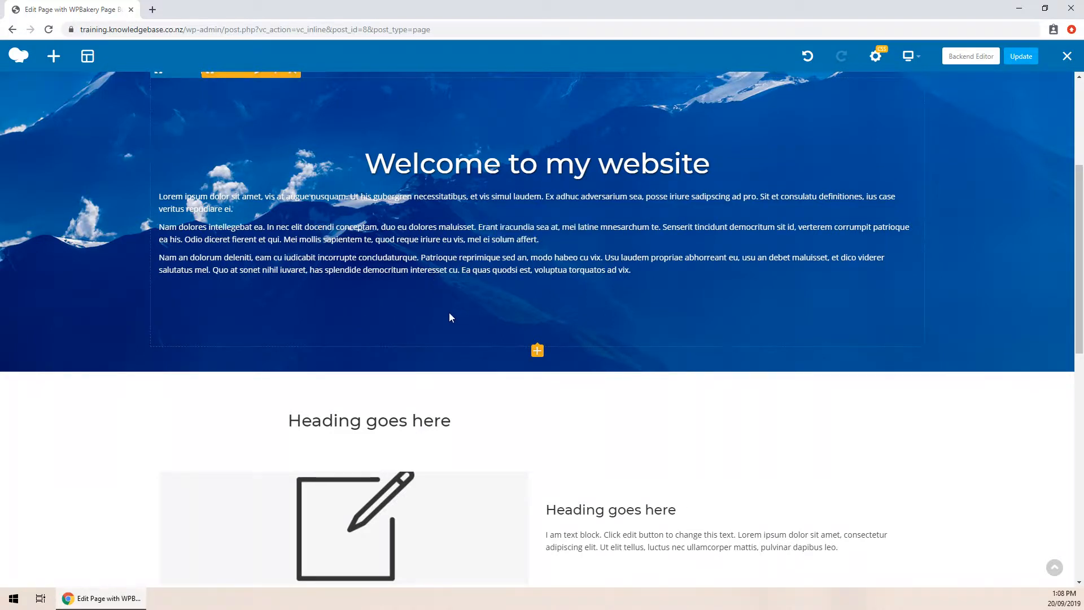
{"action": "scroll", "coordinate": [451, 313], "scroll_direction": "up", "scroll_amount": 1}
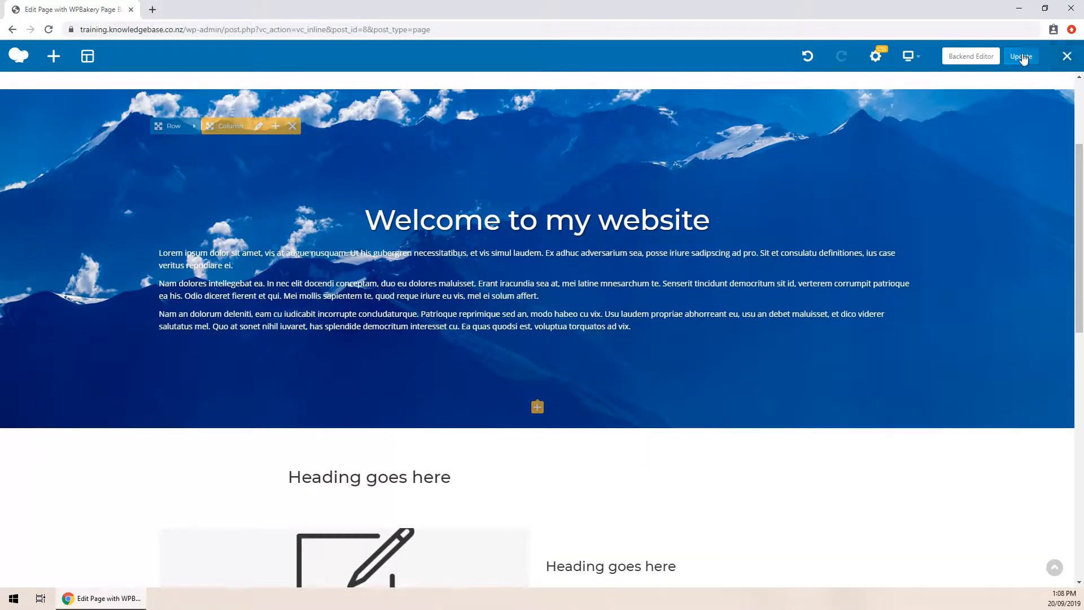
{"action": "left_click", "coordinate": [1021, 57]}
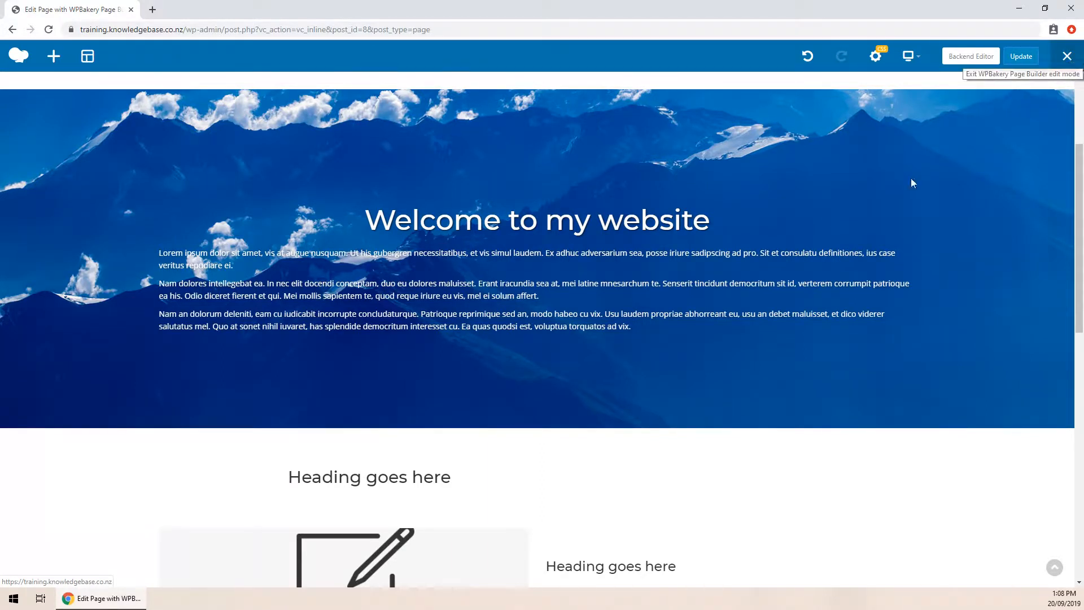
- Exit the editor to view the published Home page in a new tab
{"action": "scroll", "coordinate": [332, 360], "scroll_direction": "down", "scroll_amount": 1}
{"action": "scroll", "coordinate": [332, 359], "scroll_direction": "down", "scroll_amount": 1}
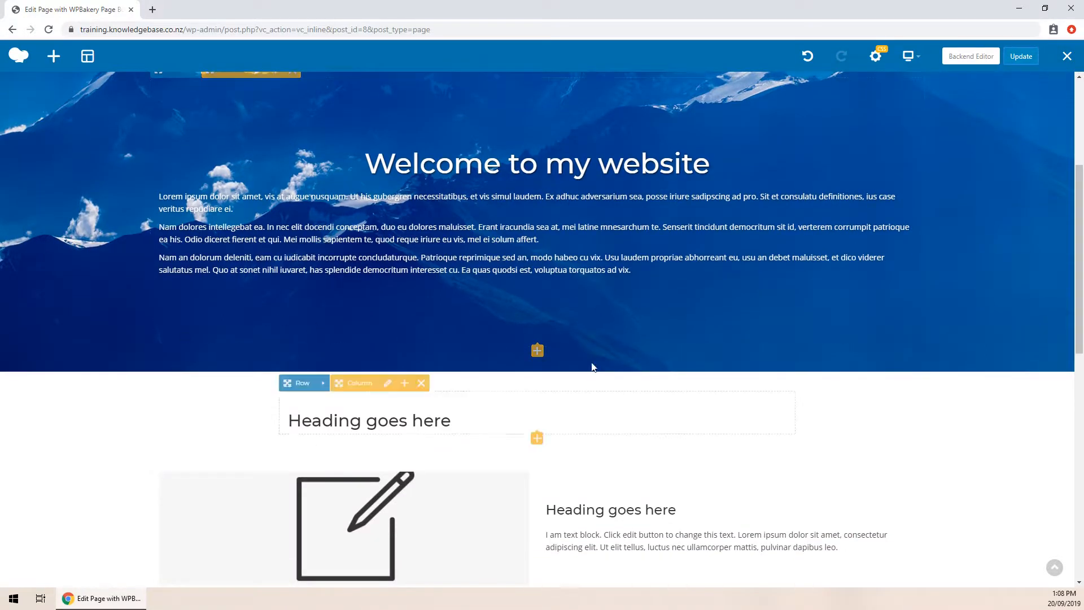
{"action": "left_click", "coordinate": [1066, 60]}
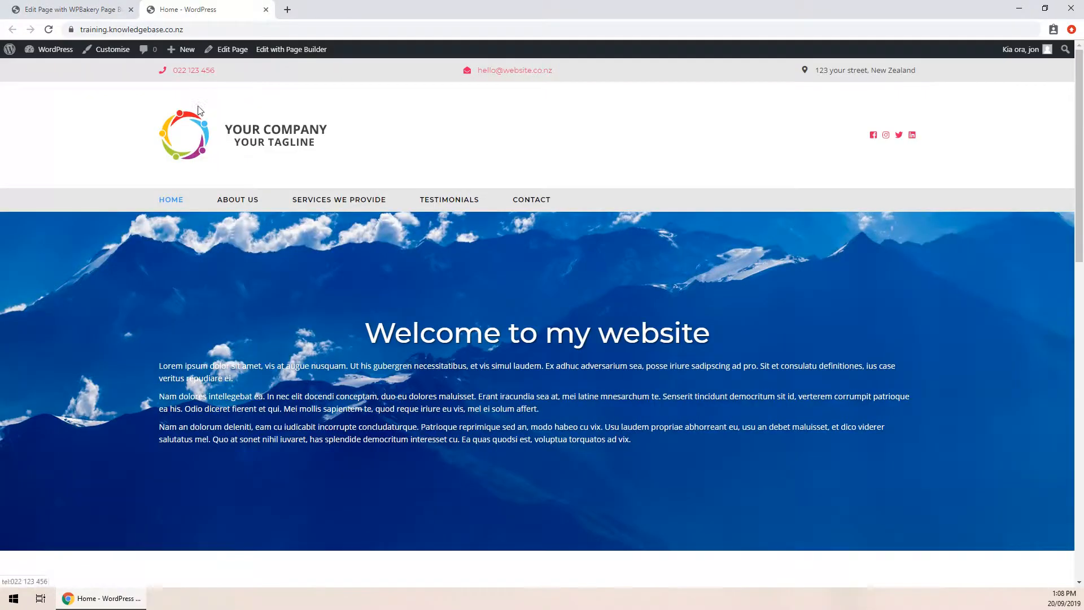
{"action": "scroll", "coordinate": [292, 251], "scroll_direction": "down", "scroll_amount": 1}
- Move the Lorem ipsum text block beneath 'Heading goes here', staying in the editor, and update the page
{"action": "left_click", "coordinate": [266, 9]}
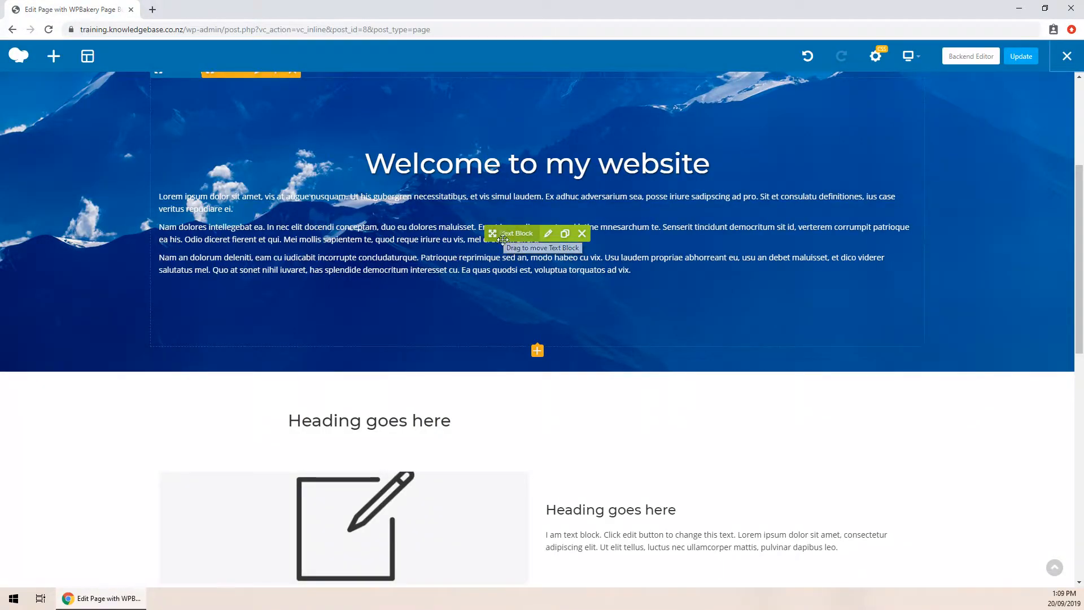
{"action": "mouse_move", "coordinate": [492, 233]}
{"action": "left_mouse_down"}
{"action": "mouse_move", "coordinate": [519, 311]}
{"action": "mouse_move", "coordinate": [501, 252]}
{"action": "mouse_move", "coordinate": [489, 387]}
{"action": "mouse_move", "coordinate": [398, 446]}
{"action": "mouse_move", "coordinate": [417, 400]}
{"action": "mouse_move", "coordinate": [399, 446]}
{"action": "left_mouse_up"}
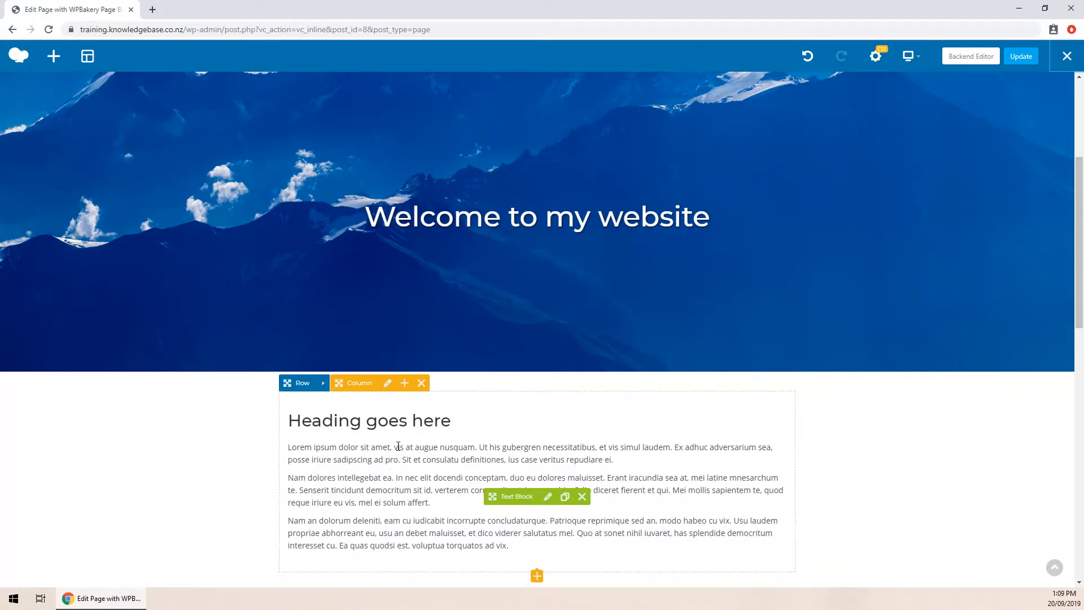
{"action": "left_click", "coordinate": [1076, 59]}
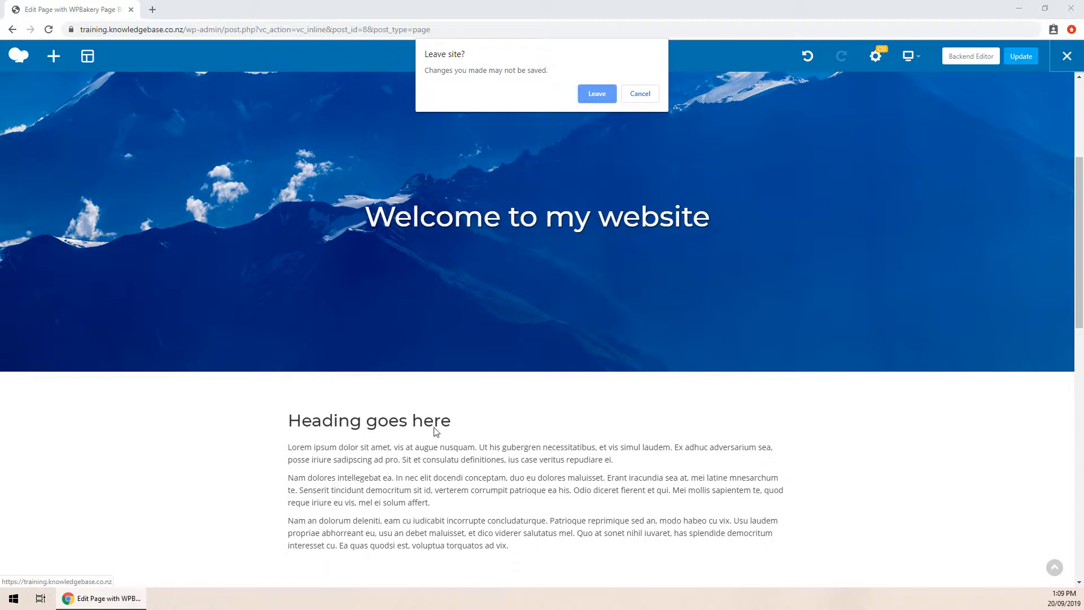
{"action": "left_click", "coordinate": [639, 95]}
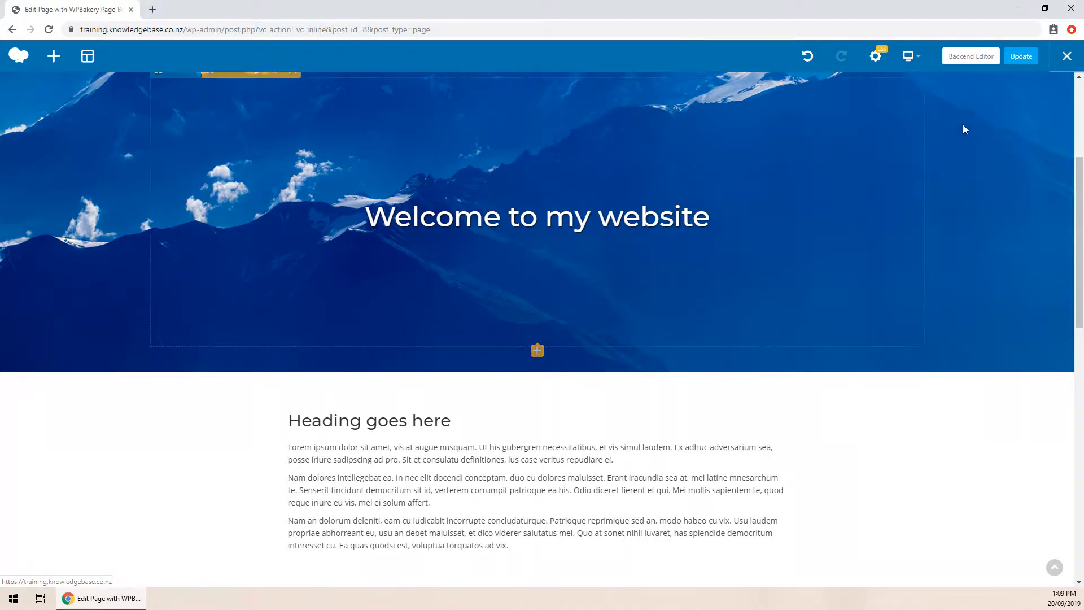
{"action": "left_click", "coordinate": [1016, 57]}
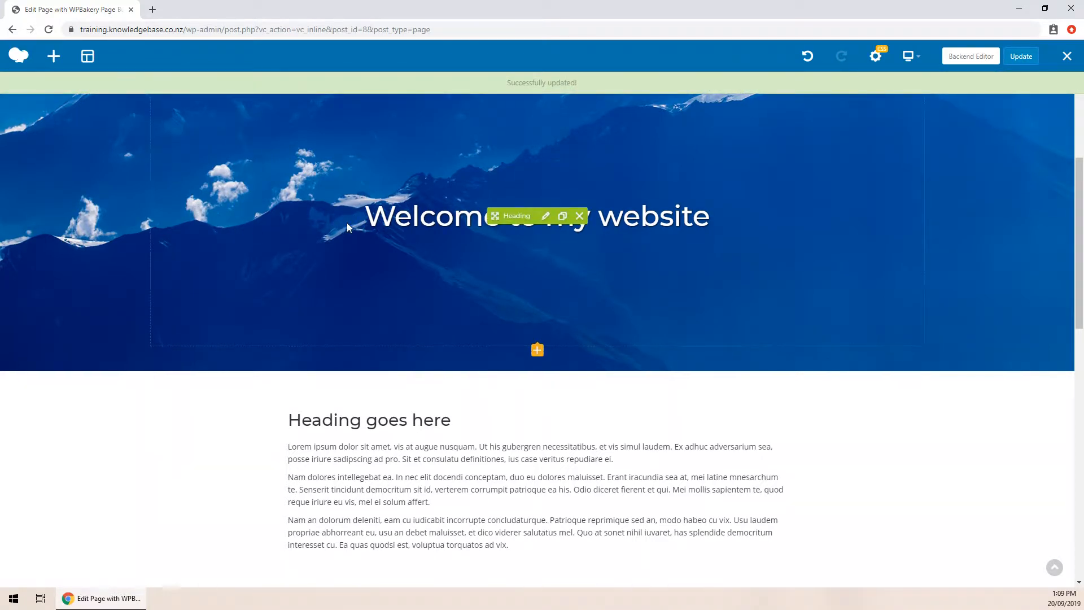
{"action": "scroll", "coordinate": [347, 223], "scroll_direction": "down", "scroll_amount": 1}
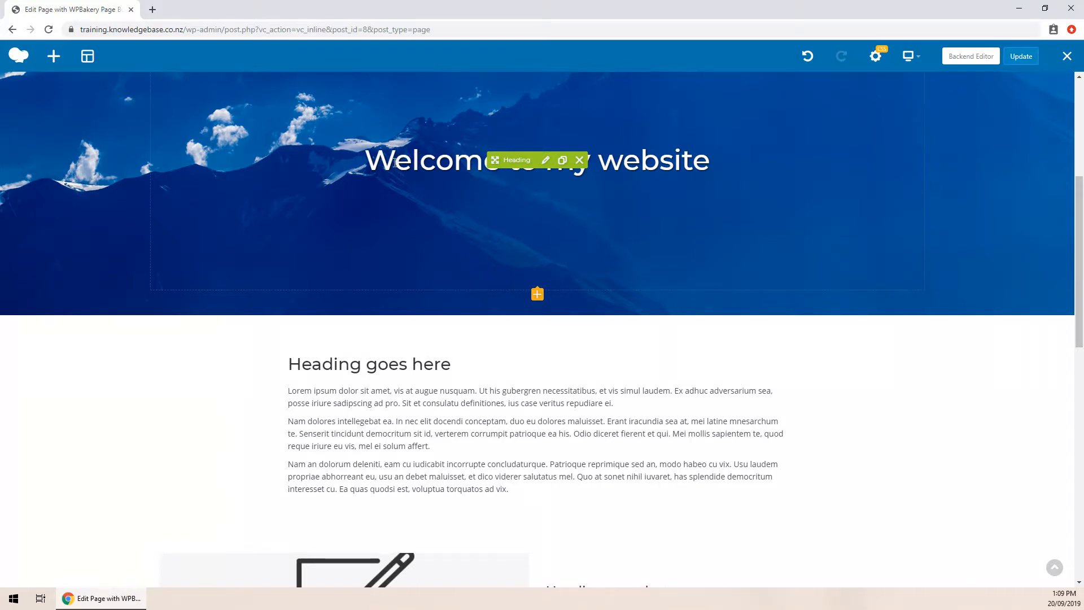
{"action": "scroll", "coordinate": [394, 164], "scroll_direction": "down", "scroll_amount": 2}
{"action": "scroll", "coordinate": [387, 175], "scroll_direction": "up", "scroll_amount": 2}
{"action": "scroll", "coordinate": [452, 386], "scroll_direction": "down", "scroll_amount": 2}
{"action": "scroll", "coordinate": [451, 387], "scroll_direction": "down", "scroll_amount": 1}
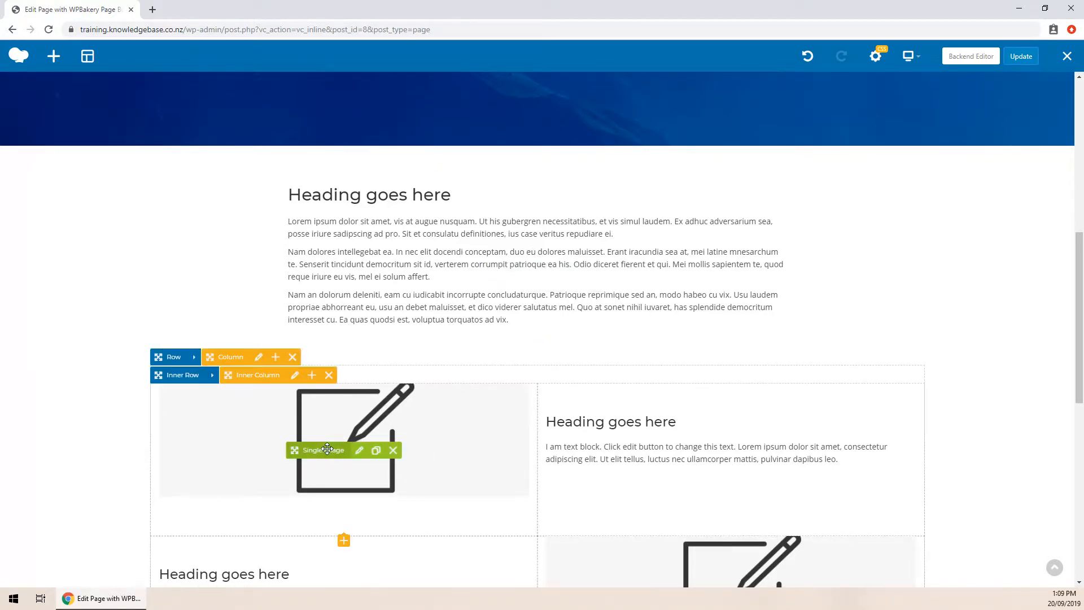
{"action": "scroll", "coordinate": [438, 381], "scroll_direction": "up", "scroll_amount": 3}
{"action": "scroll", "coordinate": [433, 387], "scroll_direction": "up", "scroll_amount": 2}
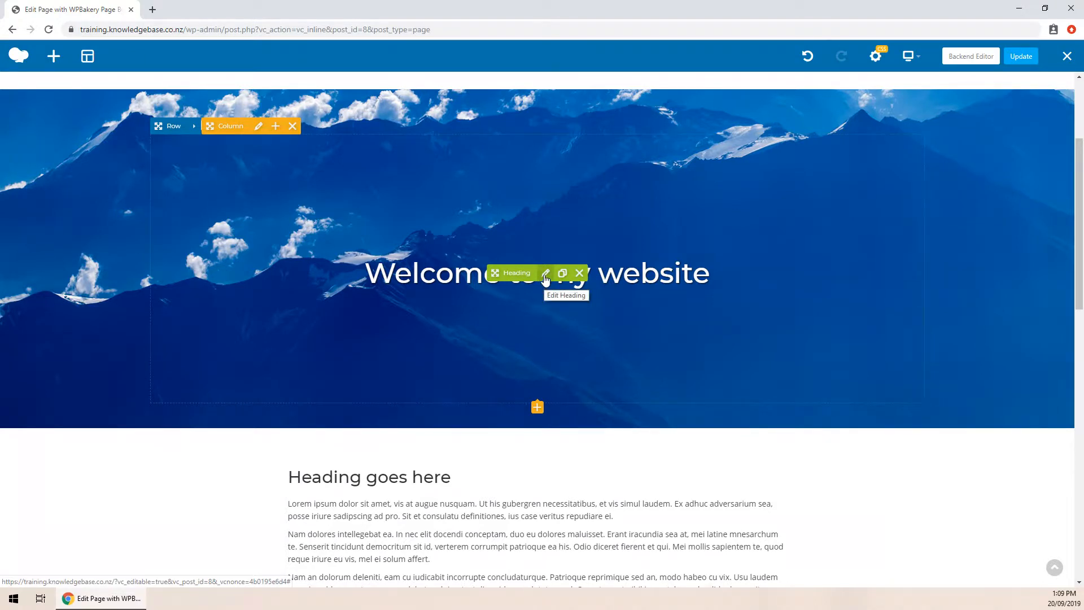
- Edit the banner heading, replacing 'my' with 'the' to read 'Welcome to the website'
{"action": "left_click", "coordinate": [545, 274]}
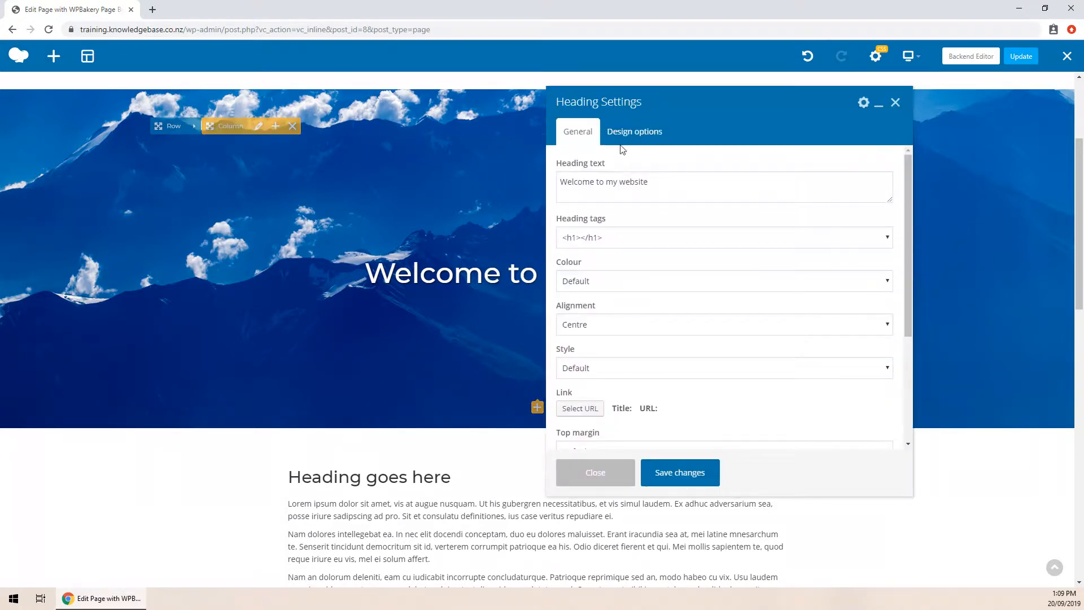
{"action": "left_click_drag", "start_coordinate": [640, 117], "coordinate": [768, 167]}
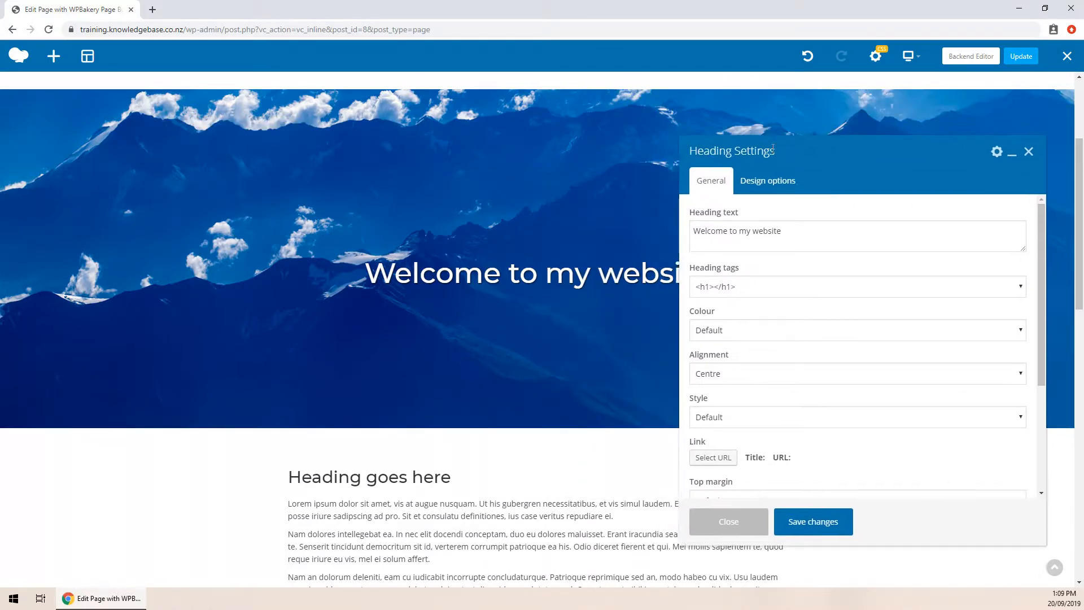
{"action": "double_click", "coordinate": [741, 231]}
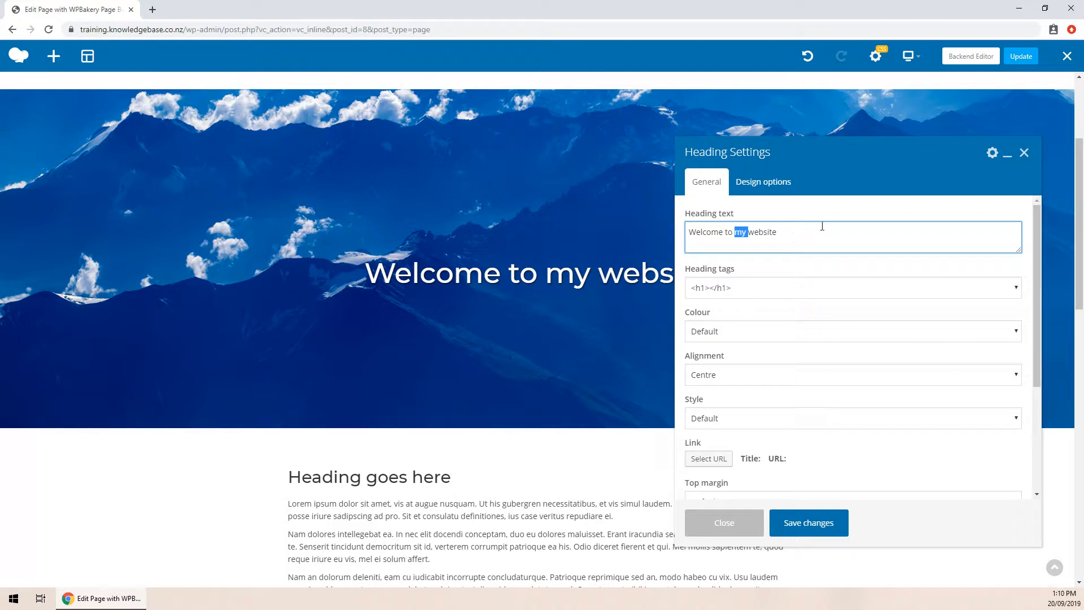
{"action": "type", "text": "the"}
{"action": "left_click", "coordinate": [810, 523]}
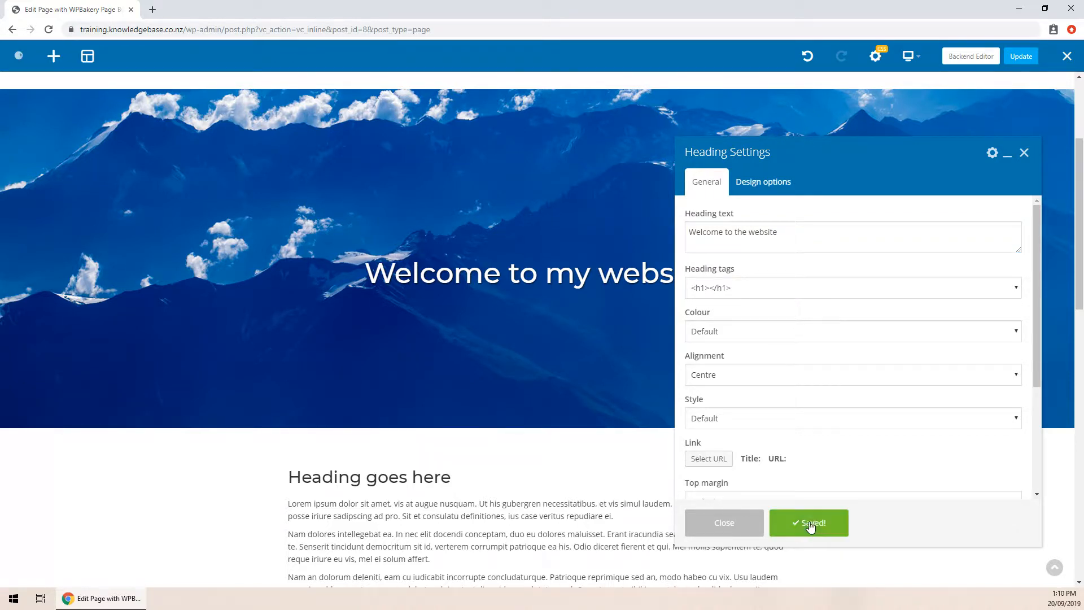
{"action": "left_click", "coordinate": [709, 521]}
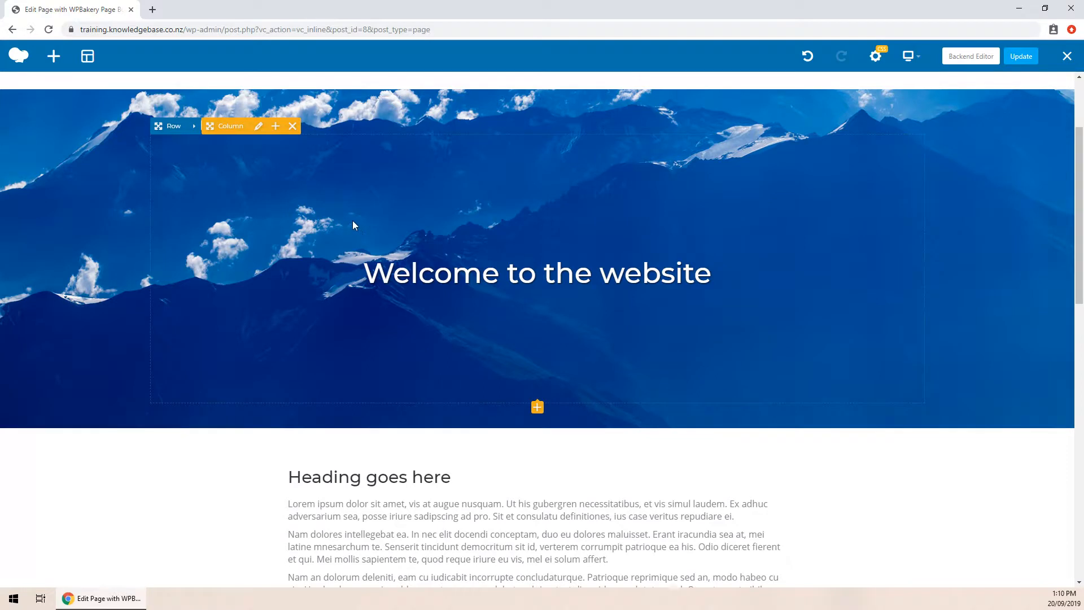
{"action": "scroll", "coordinate": [338, 237], "scroll_direction": "down", "scroll_amount": 2}
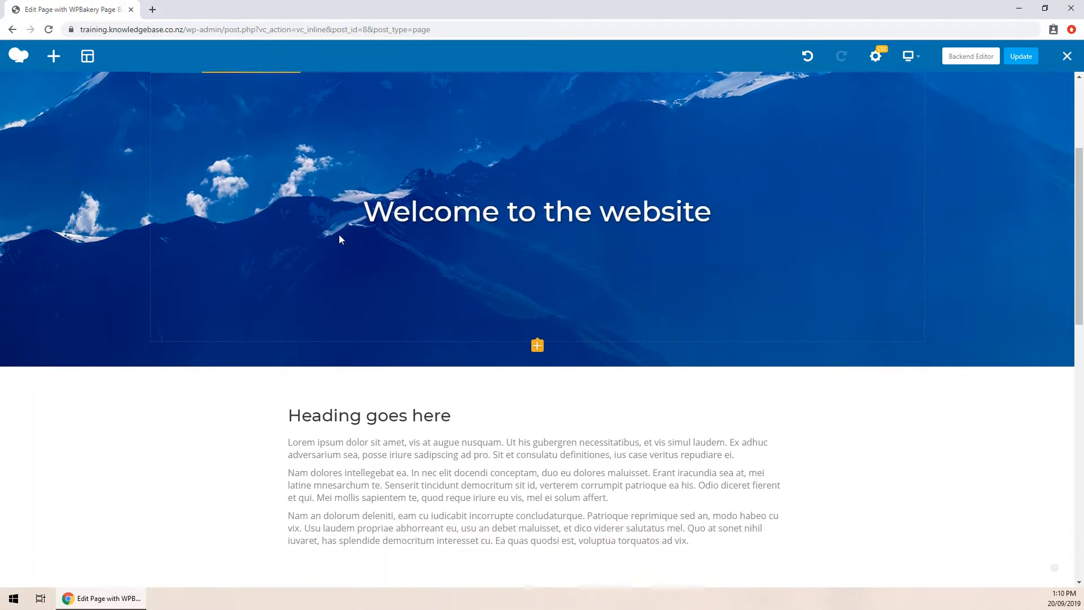
{"action": "scroll", "coordinate": [198, 226], "scroll_direction": "down", "scroll_amount": 1}
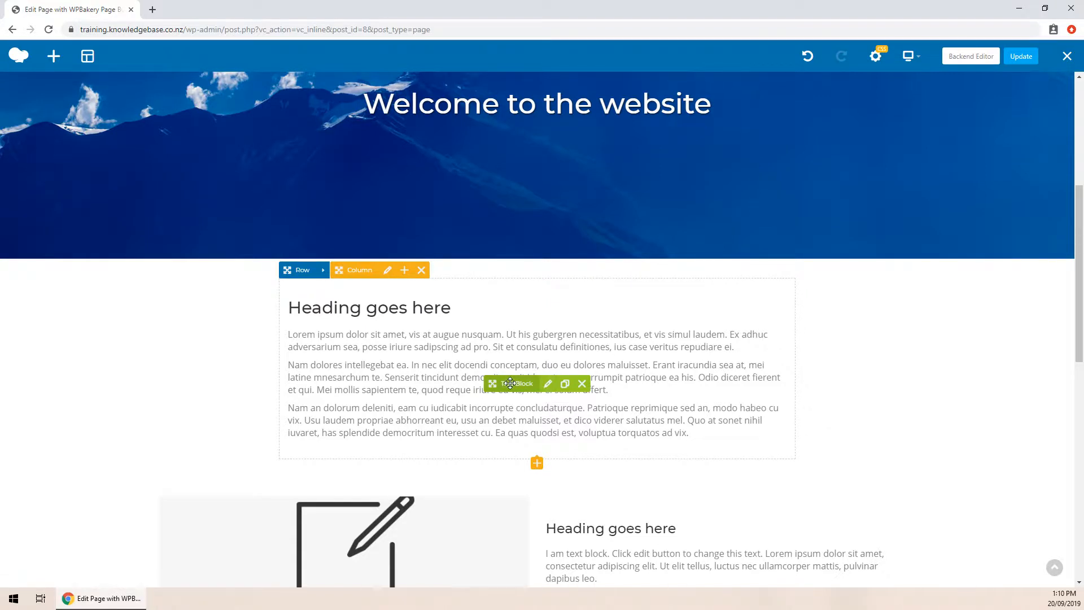
- Delete the first Lorem ipsum paragraph from the text block
{"action": "left_click", "coordinate": [547, 386]}
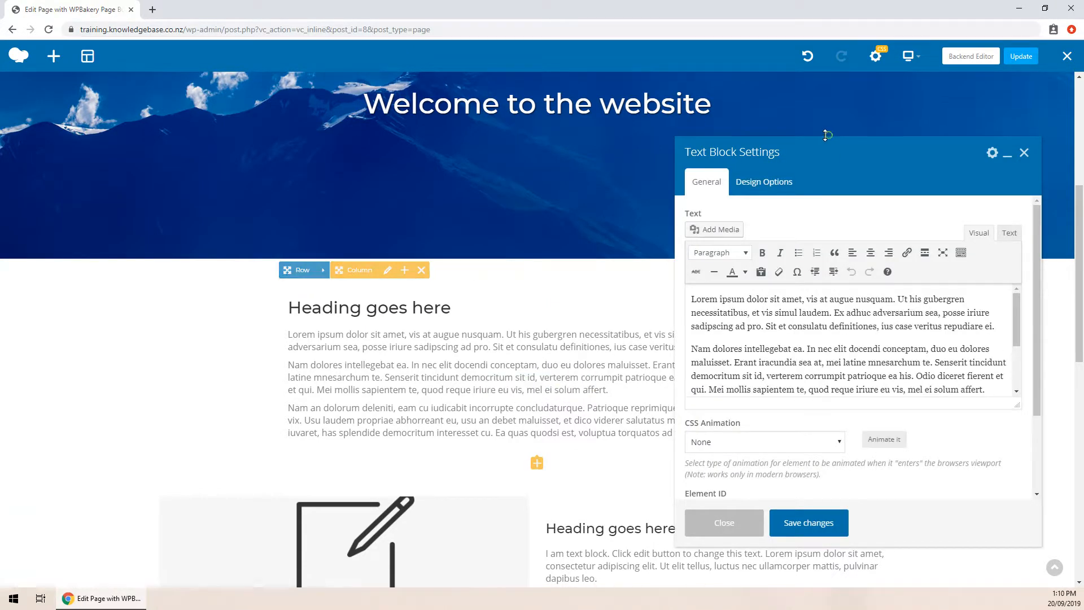
{"action": "left_click_drag", "start_coordinate": [823, 141], "coordinate": [729, 94]}
{"action": "scroll", "coordinate": [652, 266], "scroll_direction": "down", "scroll_amount": 5}
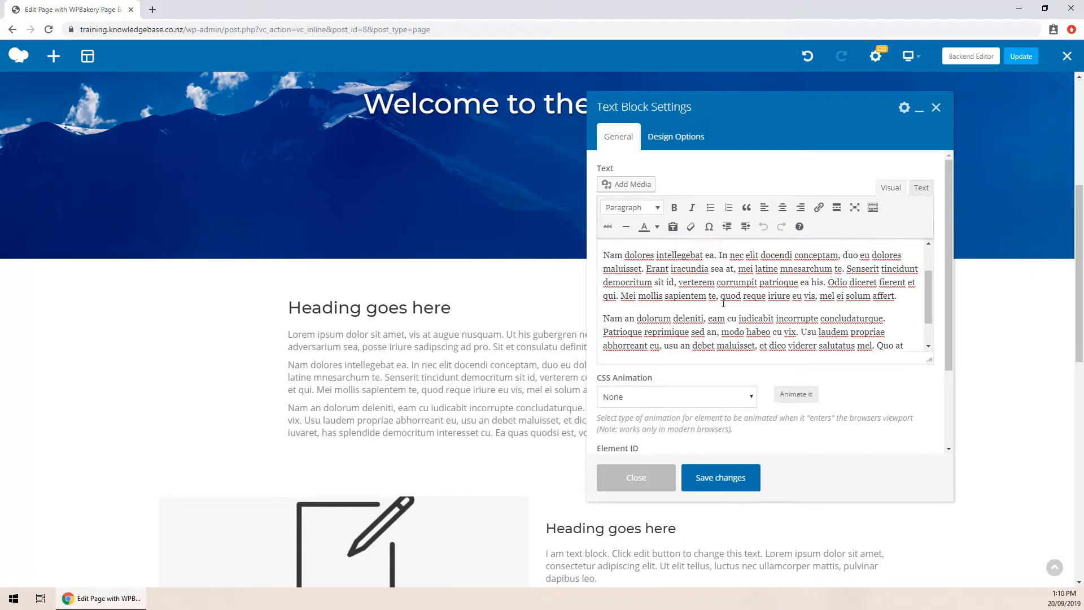
{"action": "scroll", "coordinate": [651, 266], "scroll_direction": "up", "scroll_amount": 5}
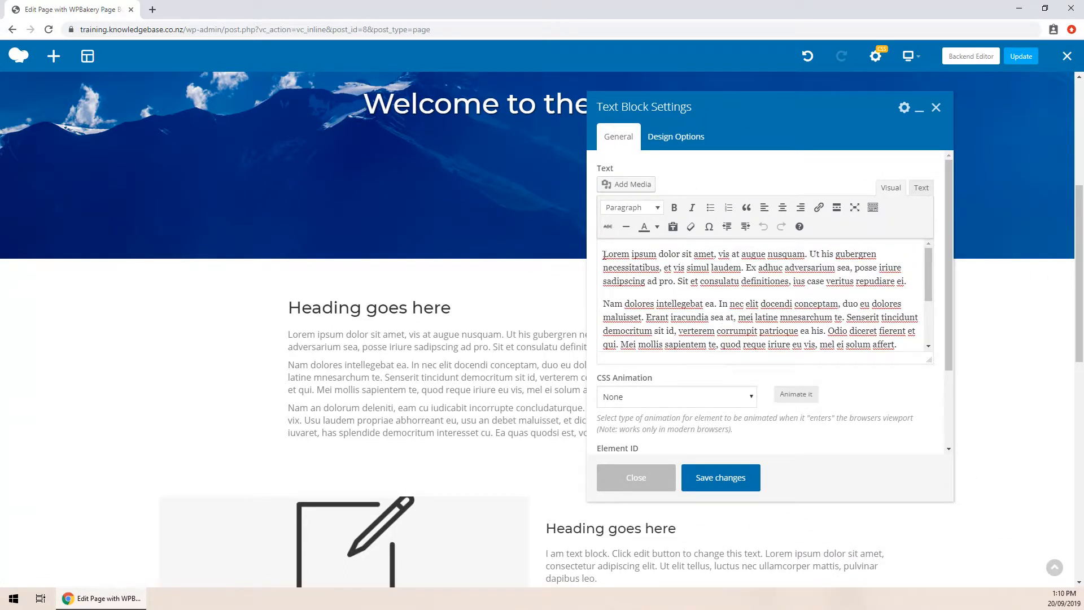
{"action": "left_click_drag", "start_coordinate": [604, 254], "coordinate": [915, 283]}
{"action": "key", "text": "Delete"}
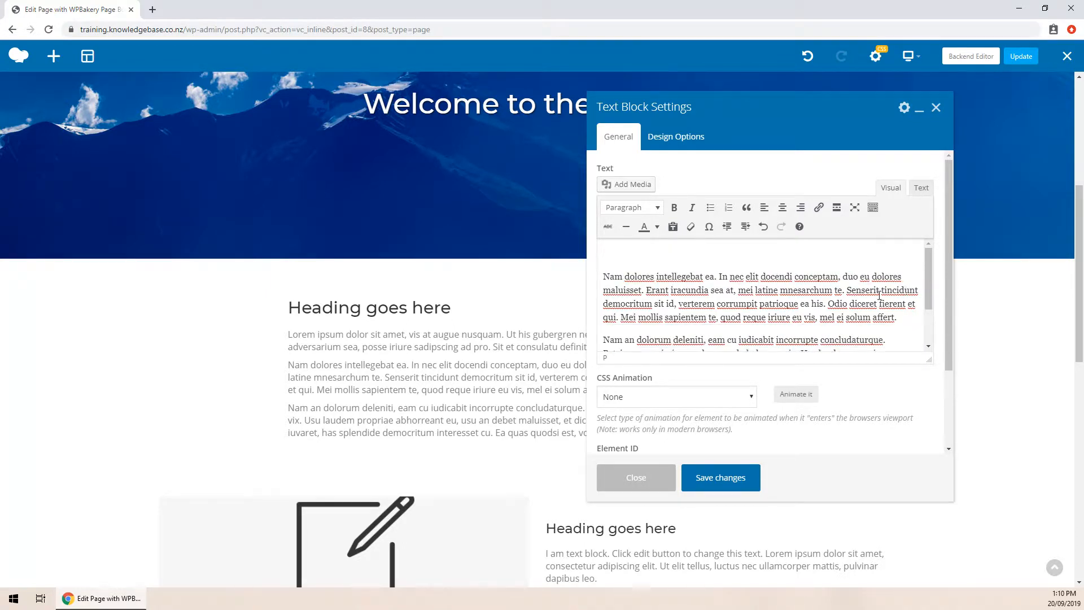
{"action": "key", "text": "Delete"}
{"action": "left_click", "coordinate": [728, 485]}
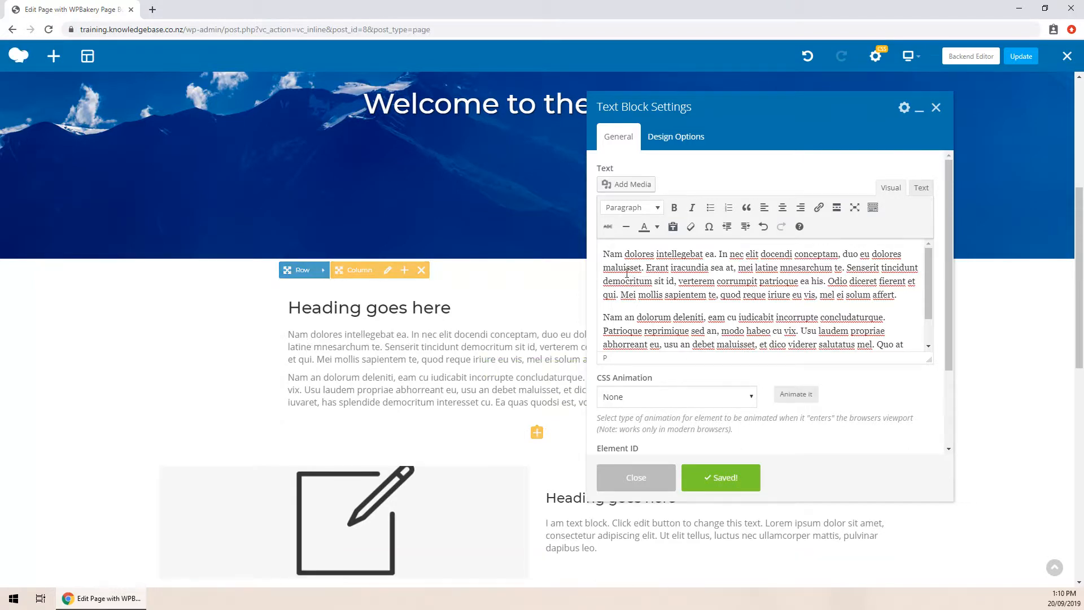
- Bold 'Nam dolores intellegebat ea' and centre-align that paragraph
{"action": "left_click_drag", "start_coordinate": [603, 254], "coordinate": [712, 258]}
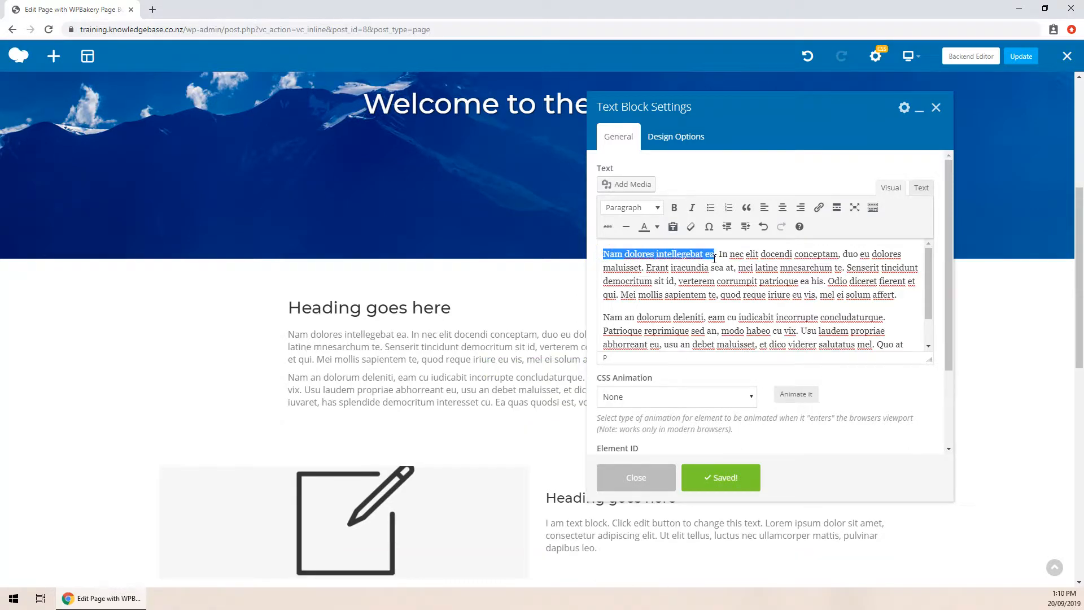
{"action": "left_click", "coordinate": [673, 207]}
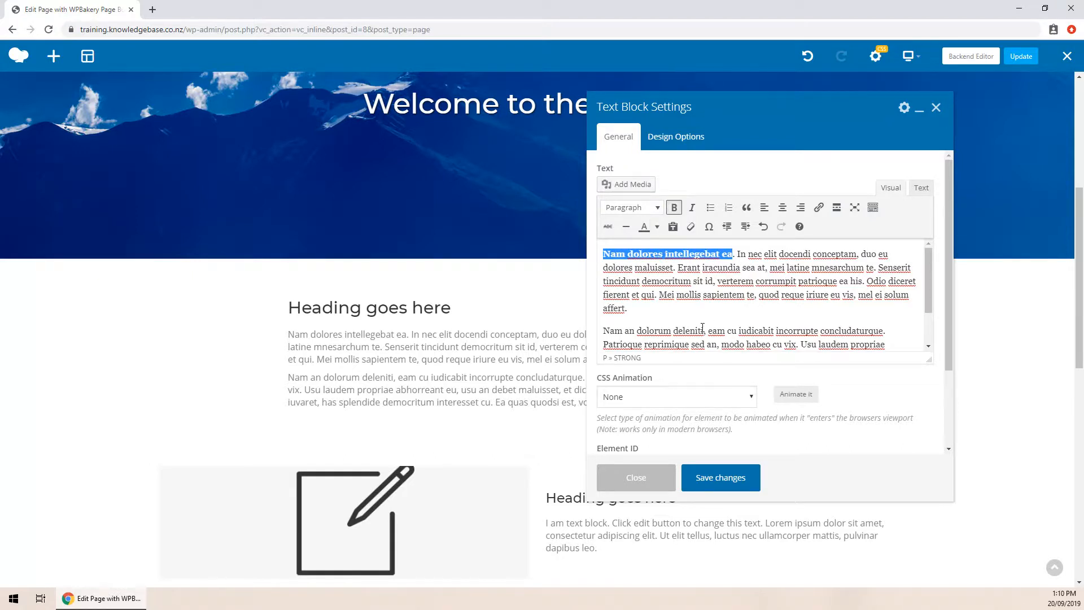
{"action": "left_click", "coordinate": [720, 479]}
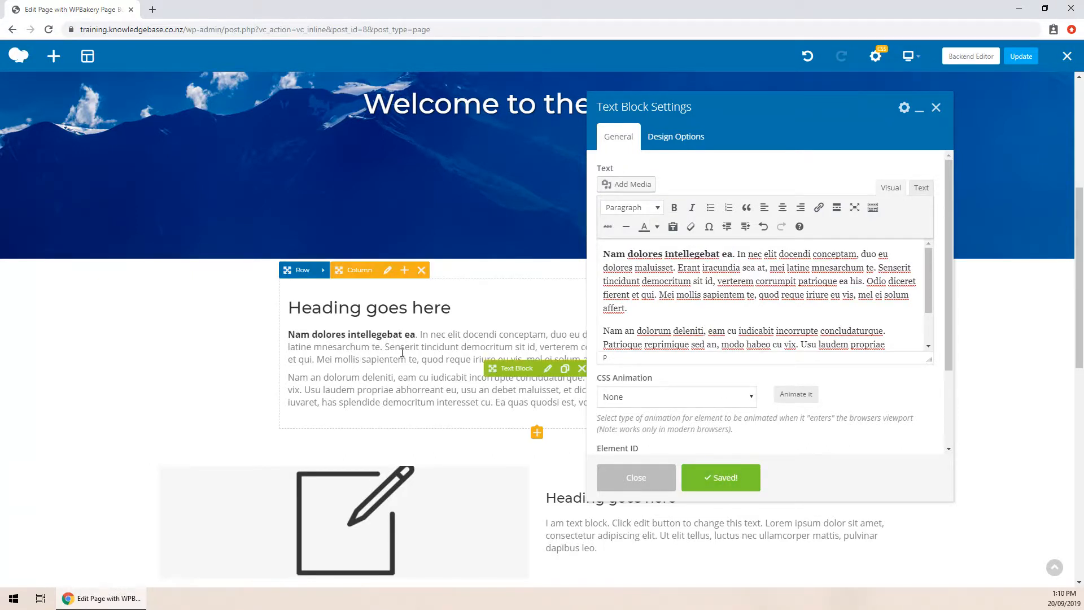
{"action": "left_click", "coordinate": [782, 208]}
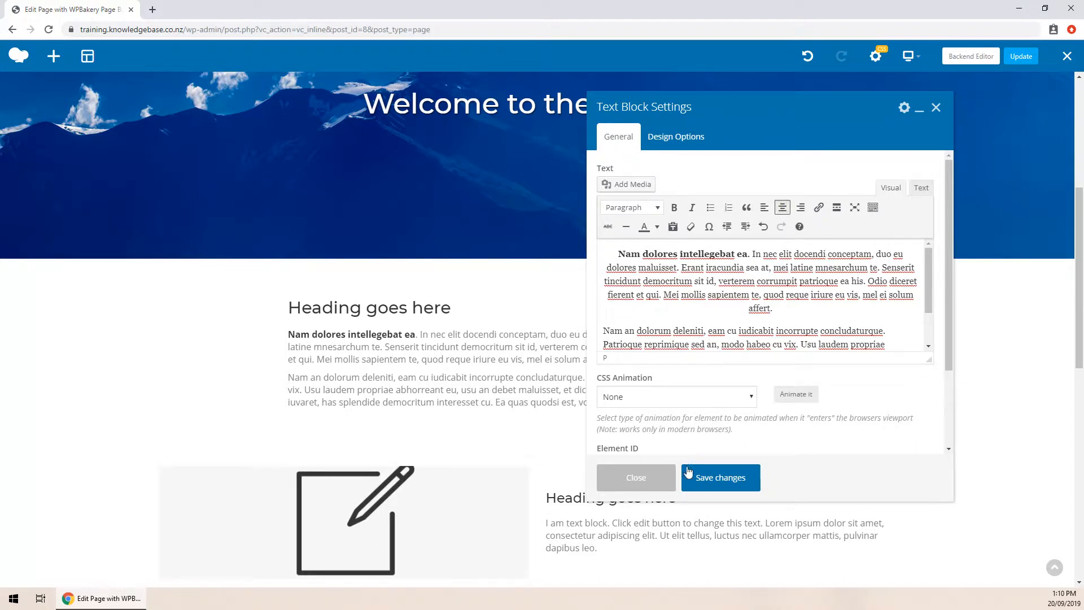
{"action": "left_click", "coordinate": [710, 486]}
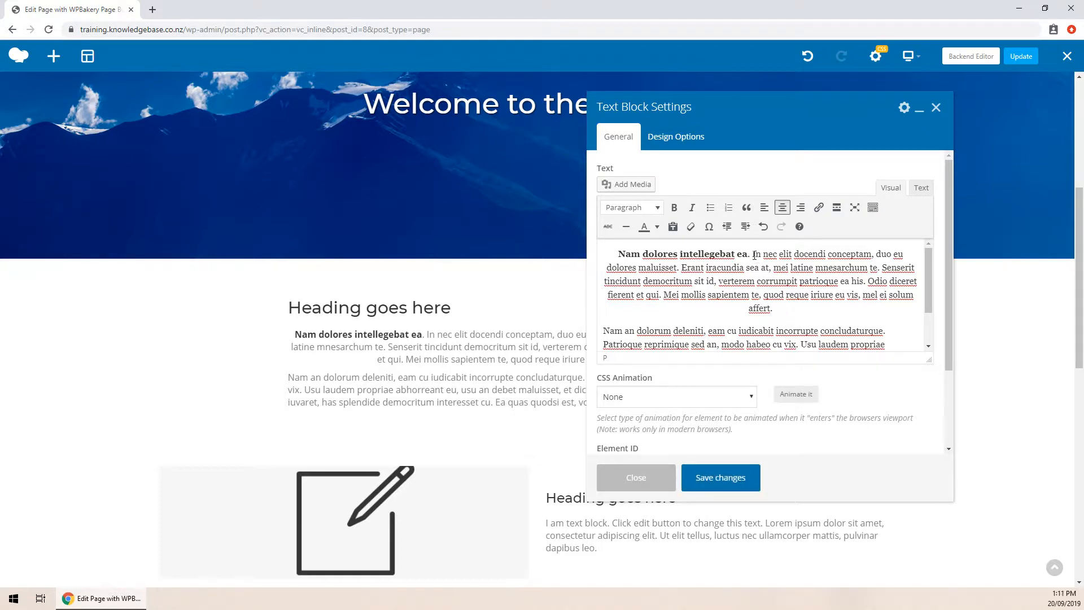
{"action": "left_click_drag", "start_coordinate": [752, 254], "coordinate": [869, 257]}
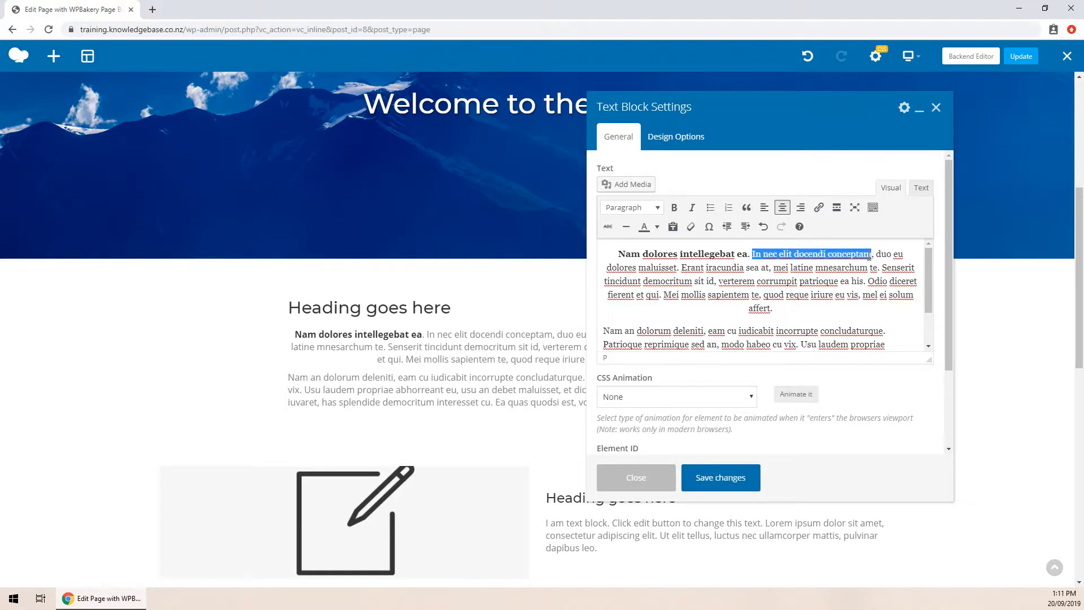
{"action": "left_click", "coordinate": [819, 208]}
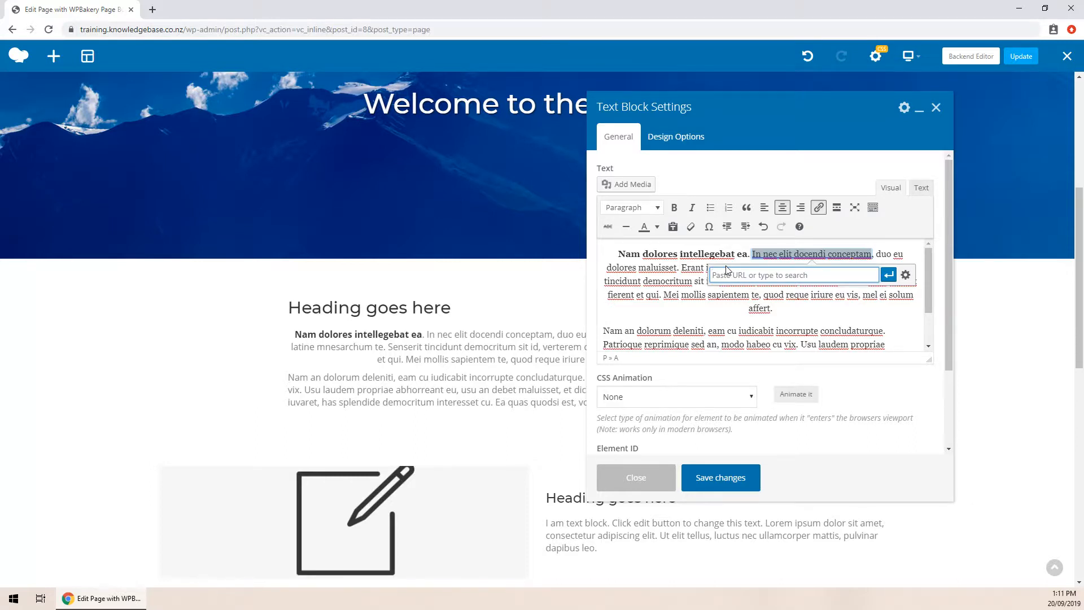
{"action": "type", "text": "https://google.co.nz"}
{"action": "left_click", "coordinate": [887, 276]}
{"action": "left_click", "coordinate": [736, 473]}
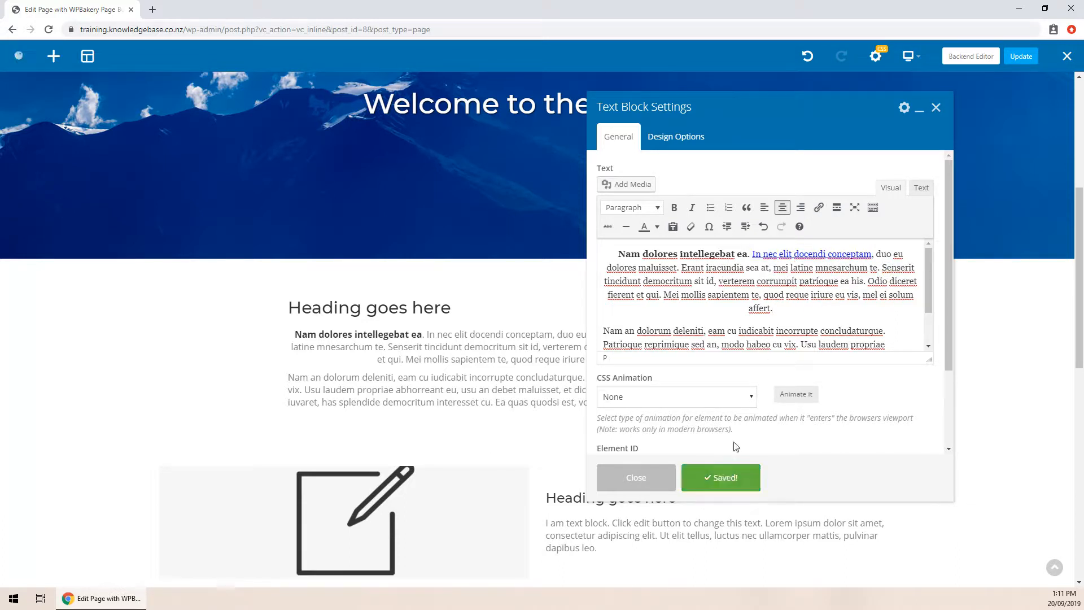
{"action": "left_click_drag", "start_coordinate": [745, 138], "coordinate": [803, 153]}
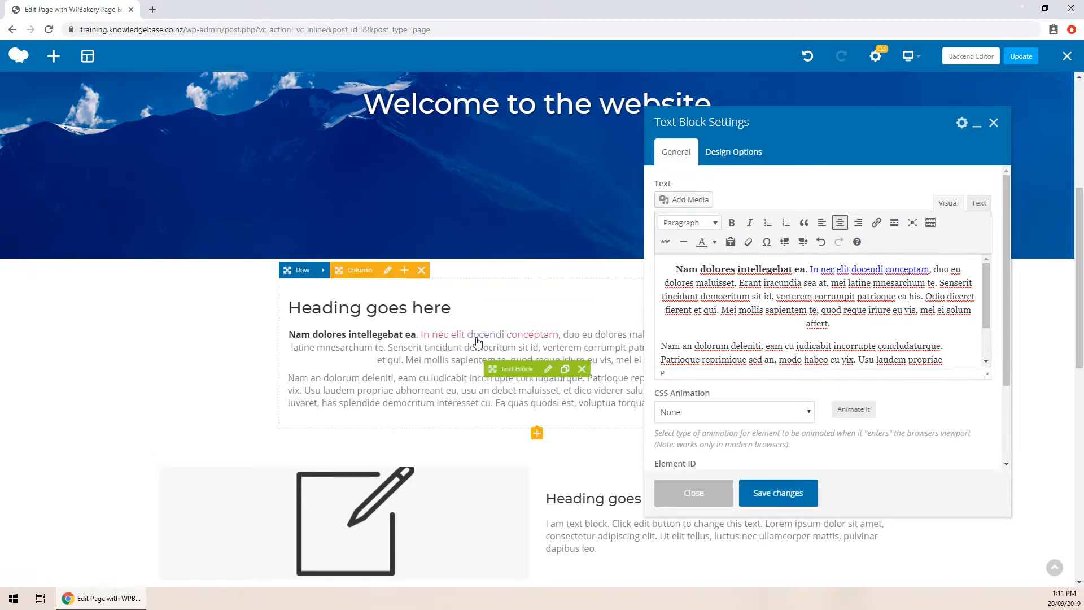
{"action": "left_click", "coordinate": [827, 271]}
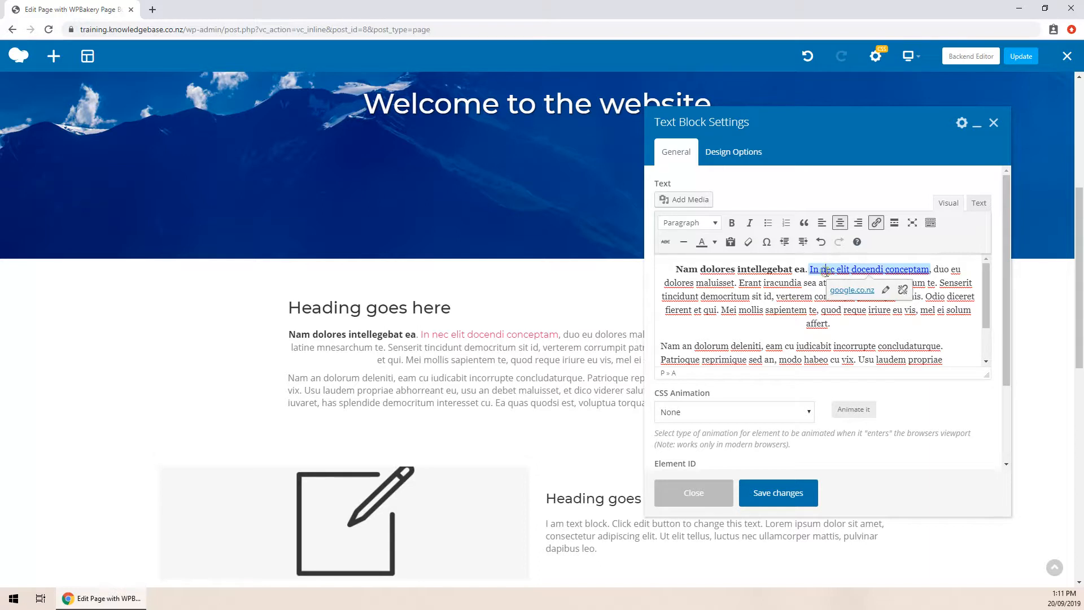
{"action": "left_click", "coordinate": [903, 290]}
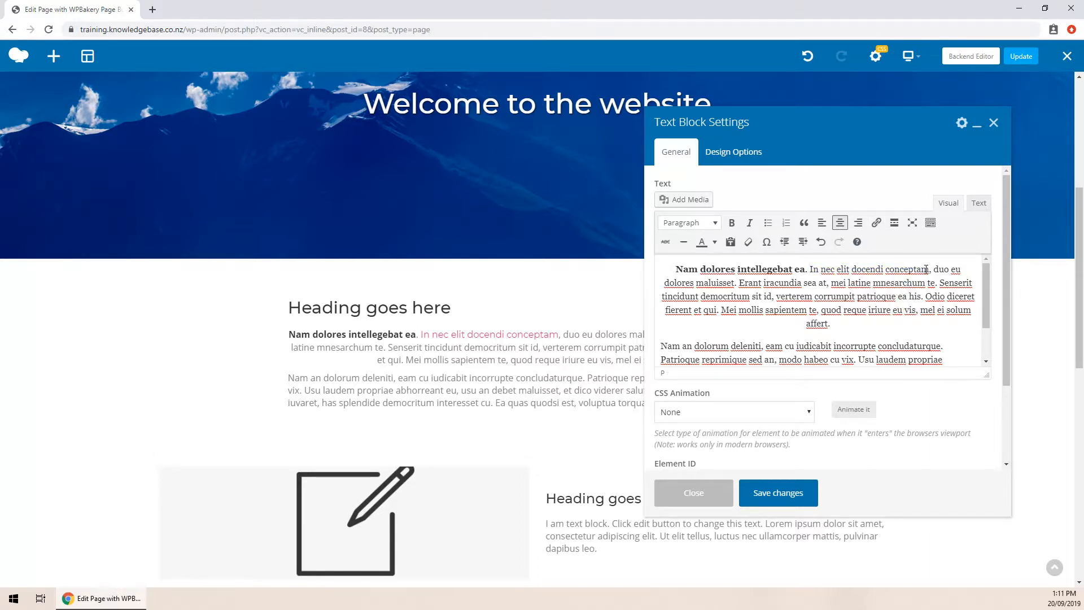
{"action": "left_click_drag", "start_coordinate": [928, 270], "coordinate": [810, 271]}
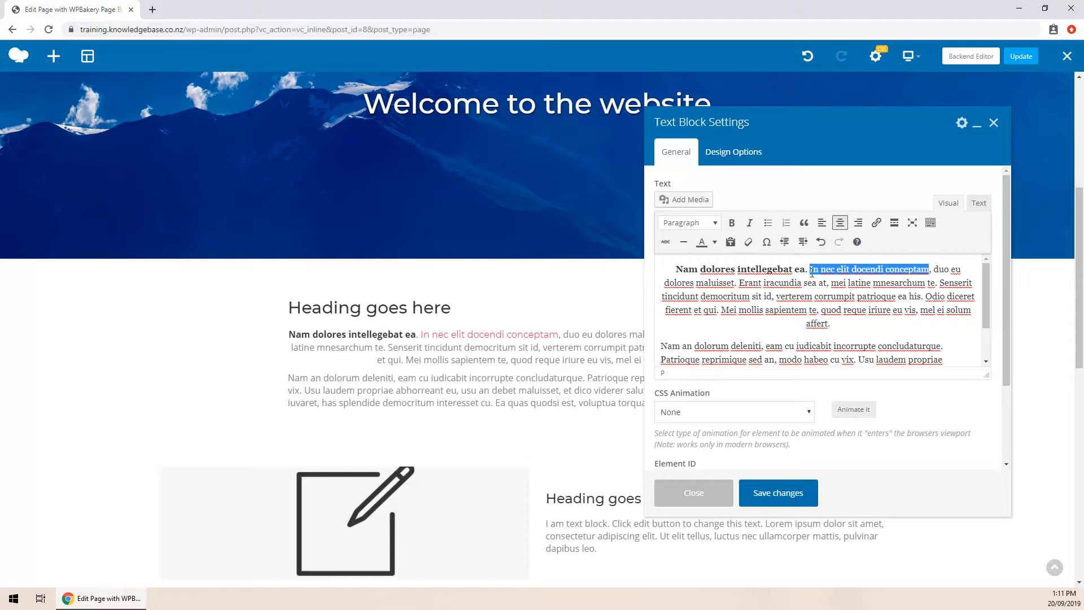
{"action": "left_click", "coordinate": [875, 223]}
{"action": "type", "text": "https://google.co.nz"}
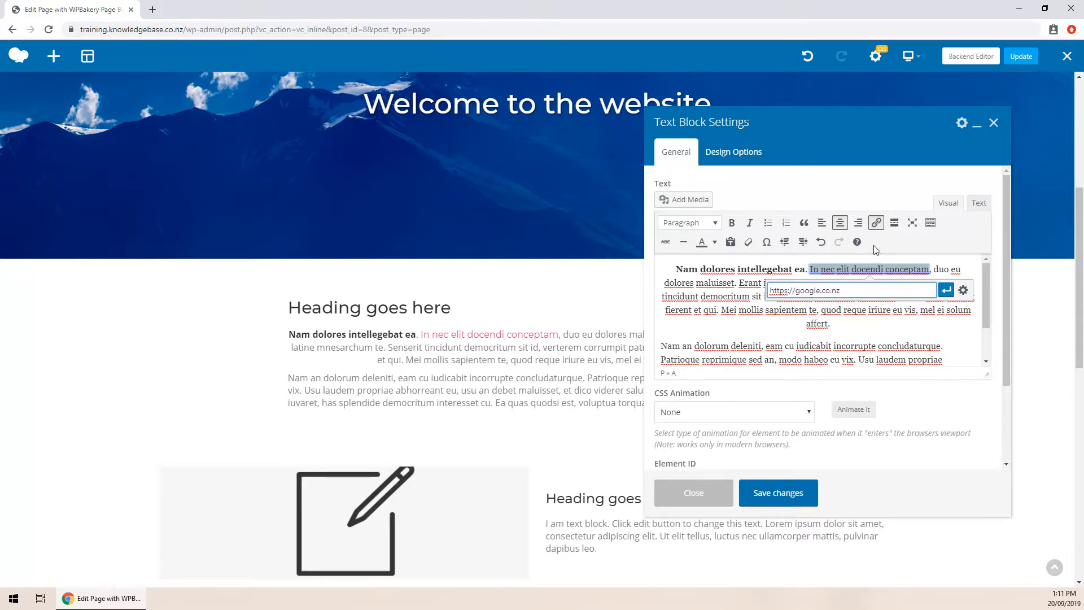
{"action": "left_click", "coordinate": [962, 290]}
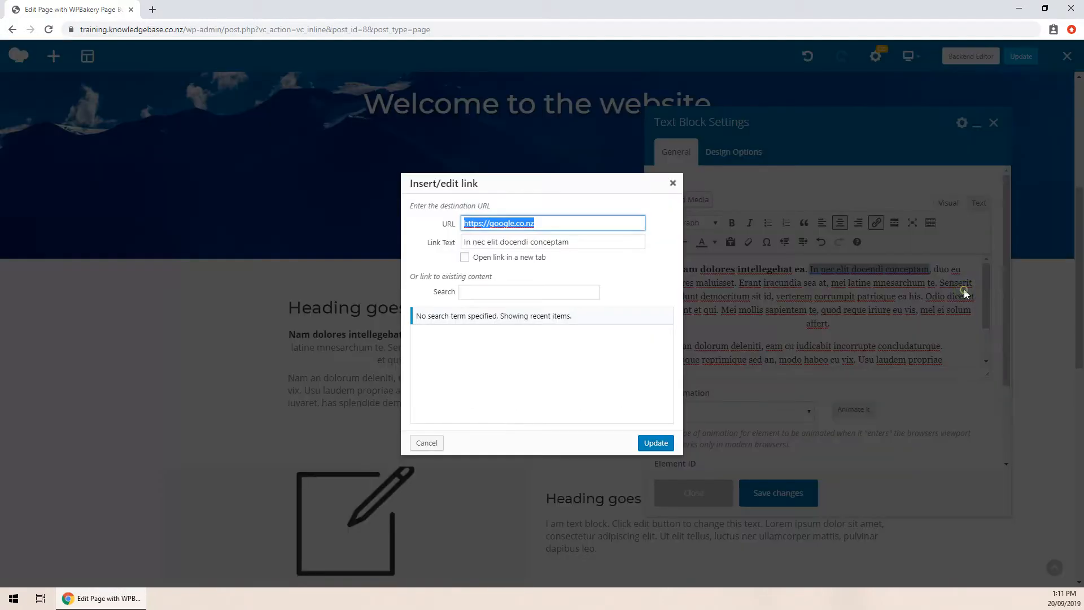
{"action": "left_click", "coordinate": [522, 258]}
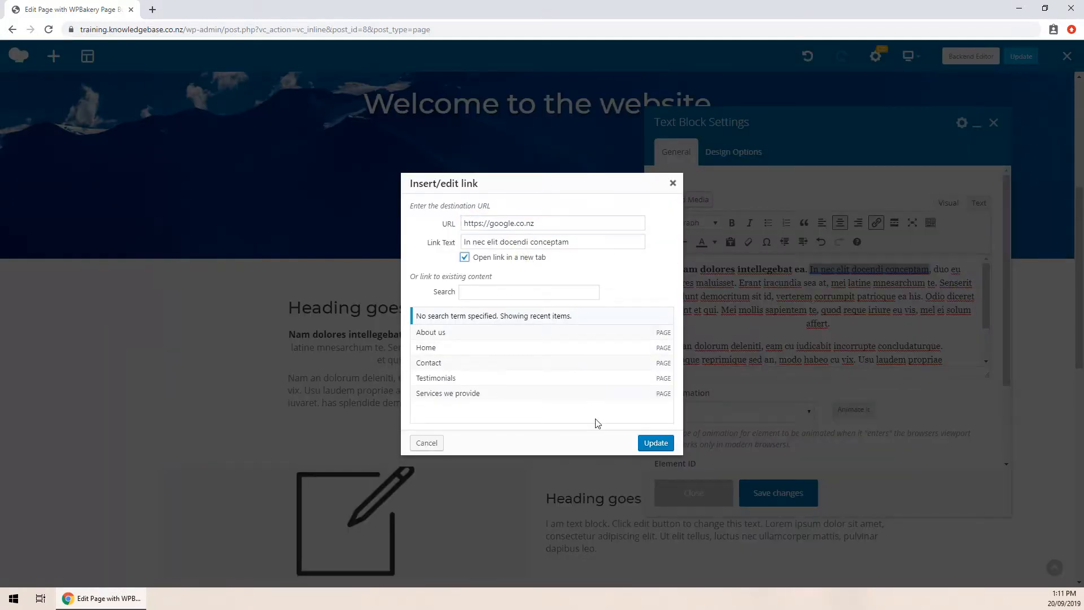
{"action": "left_click", "coordinate": [655, 443]}
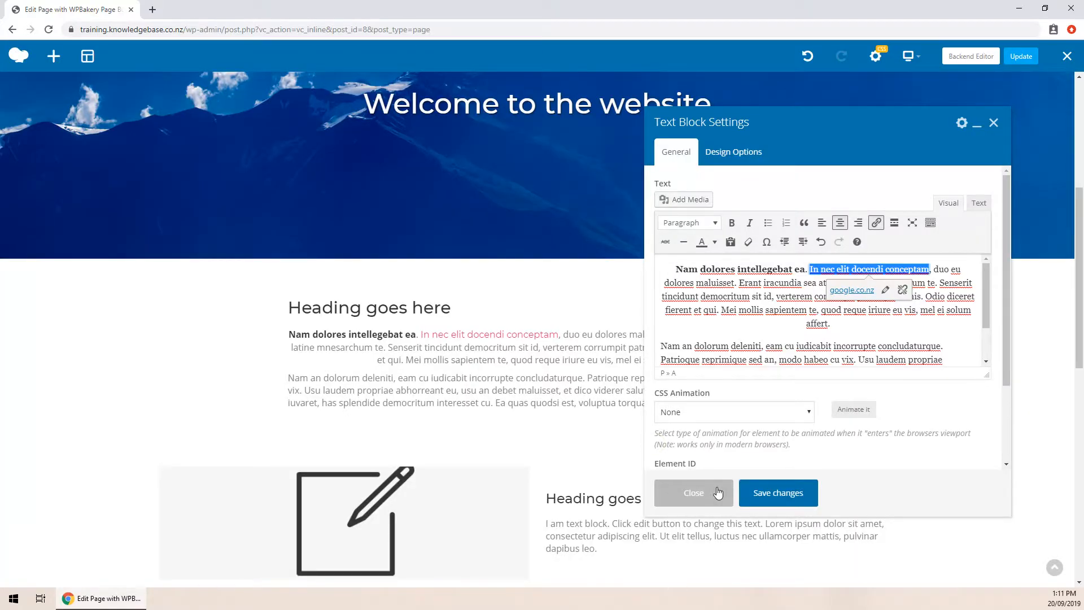
{"action": "left_click", "coordinate": [746, 500]}
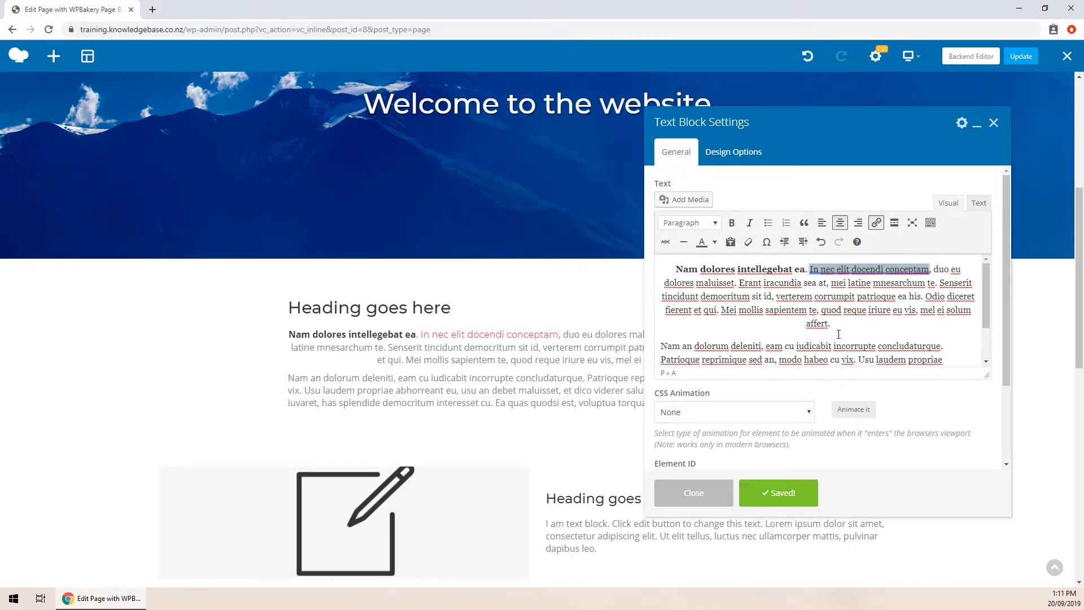
- Close the Text Block Settings to view the centred paragraph with its link
{"action": "left_click", "coordinate": [684, 502]}
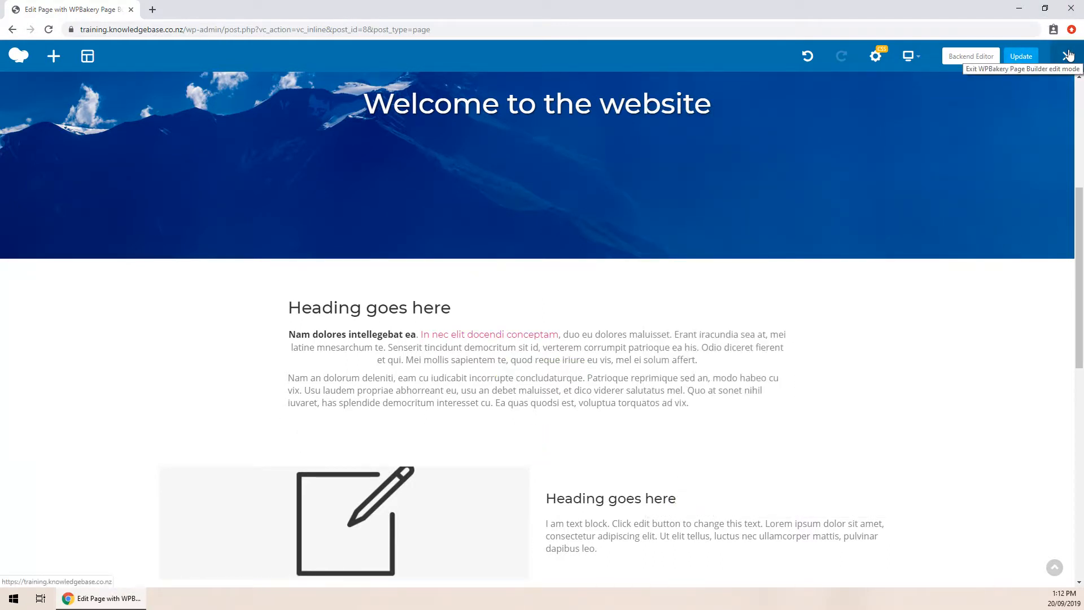
{"action": "scroll", "coordinate": [689, 265], "scroll_direction": "down", "scroll_amount": 2}
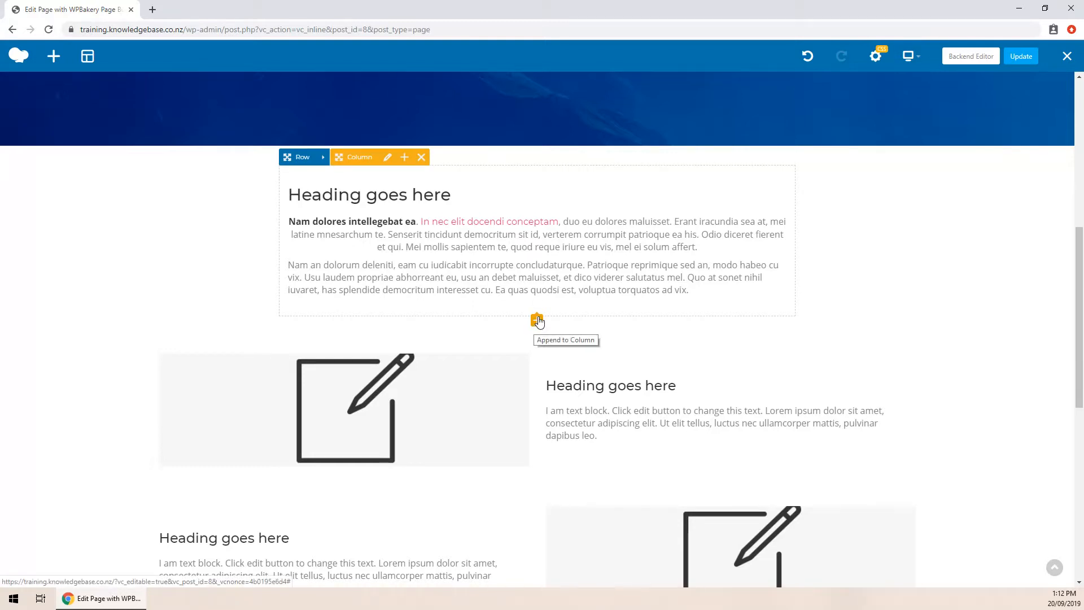
- Prepend a Button labelled 'Button link' above the heading, linked to the About us page
{"action": "left_click", "coordinate": [404, 162]}
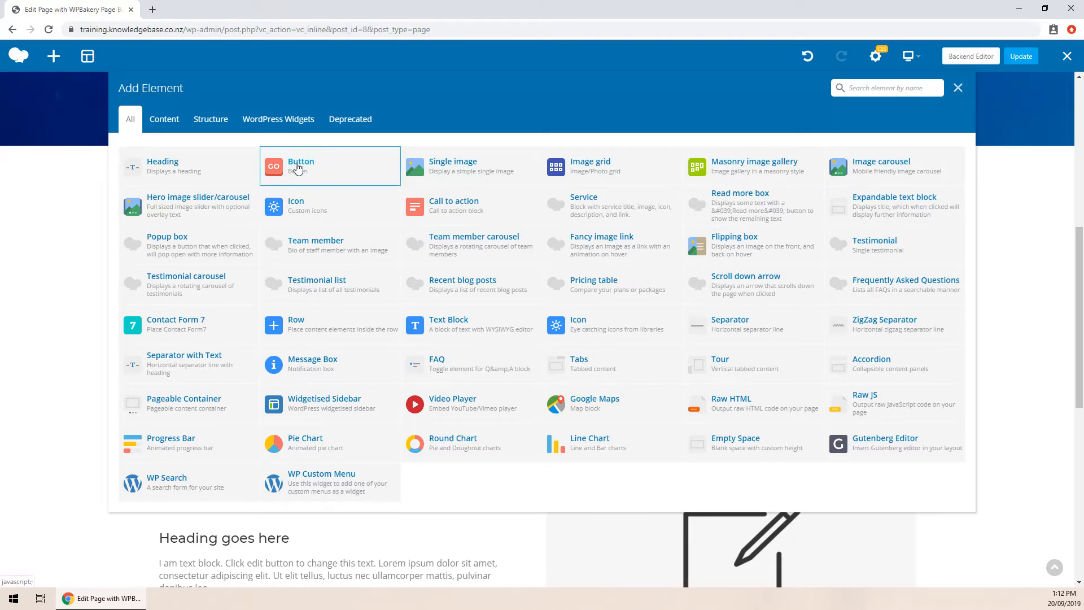
{"action": "left_click", "coordinate": [297, 168]}
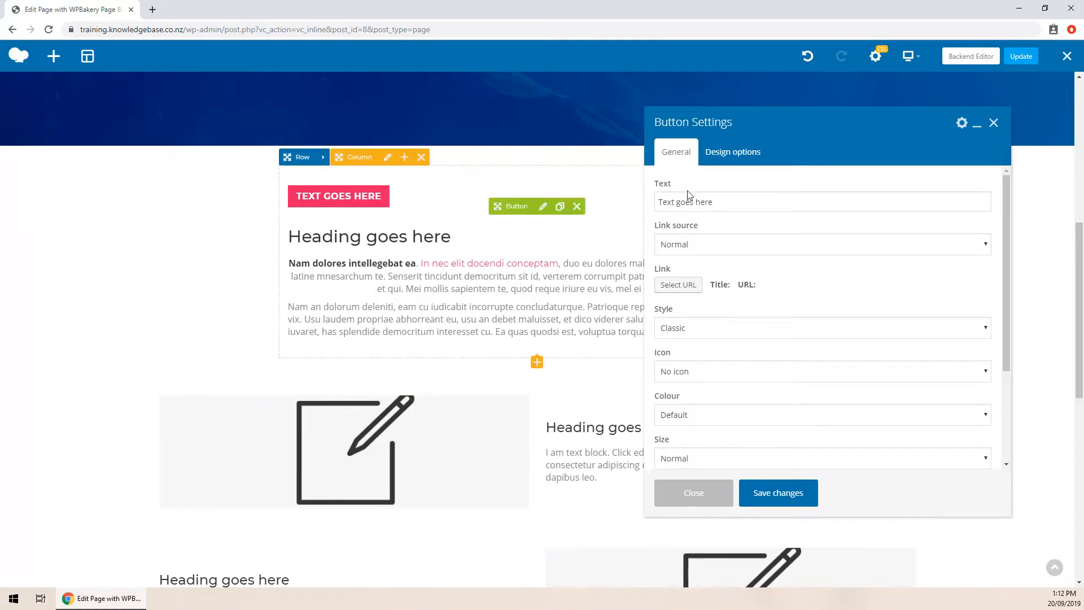
{"action": "triple_click", "coordinate": [720, 196]}
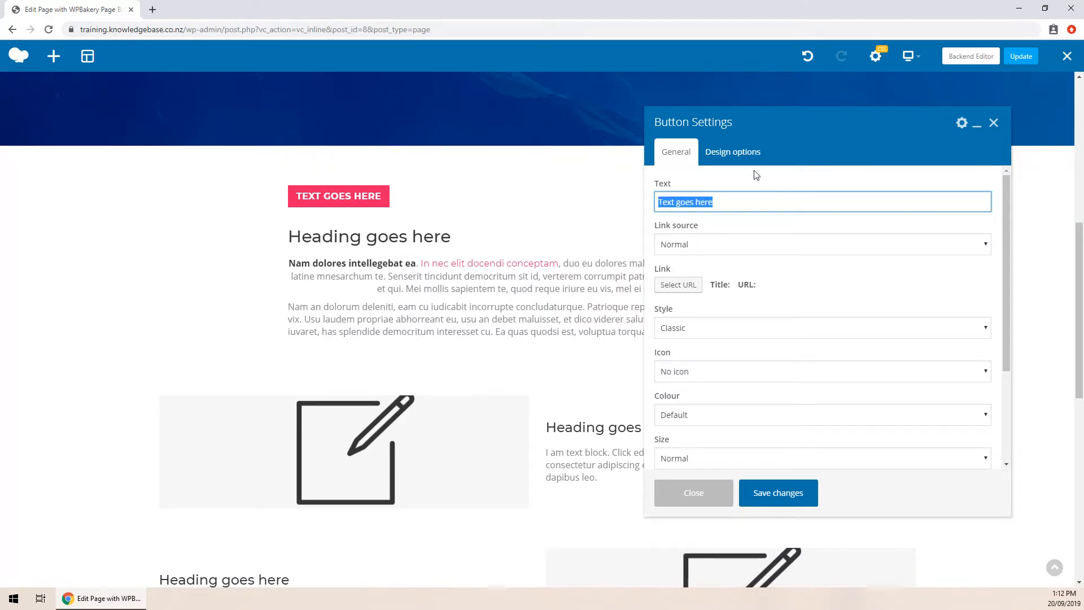
{"action": "type", "text": "B"}
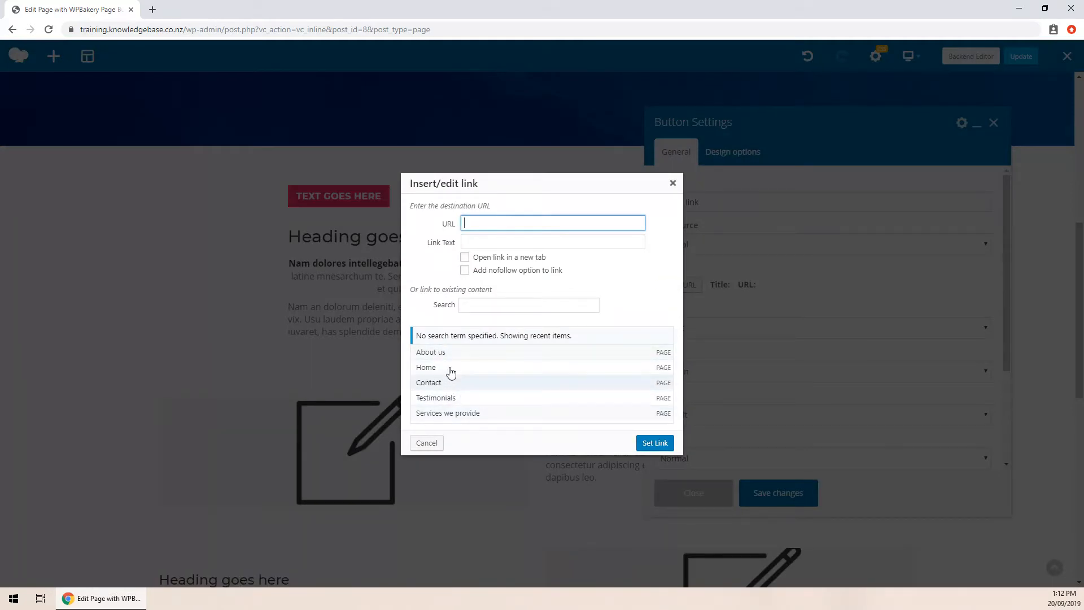
{"action": "left_click", "coordinate": [438, 357]}
{"action": "left_click", "coordinate": [655, 443]}
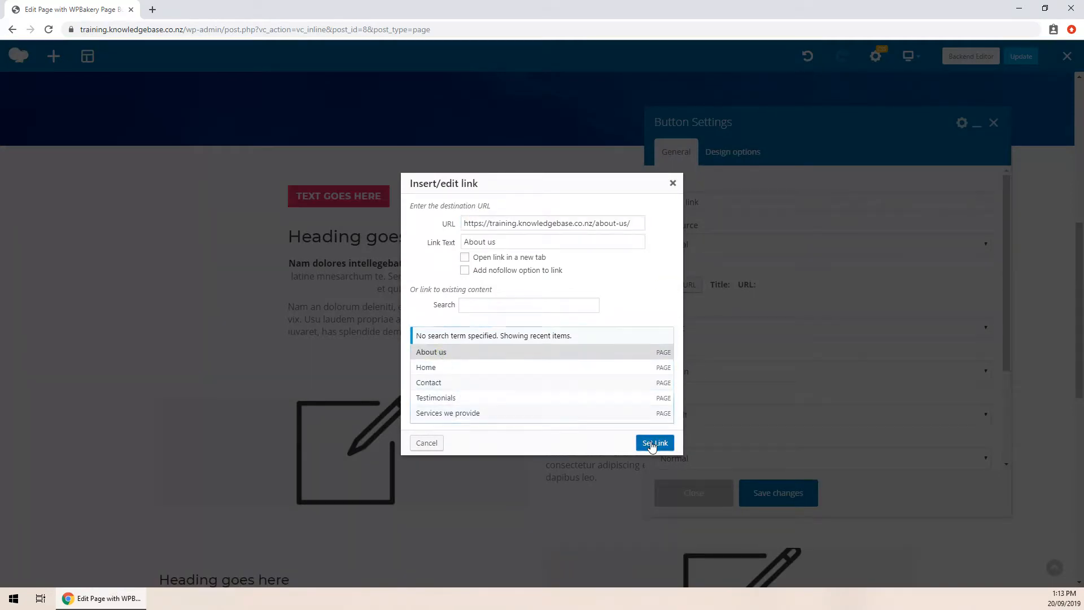
{"action": "left_click", "coordinate": [769, 493]}
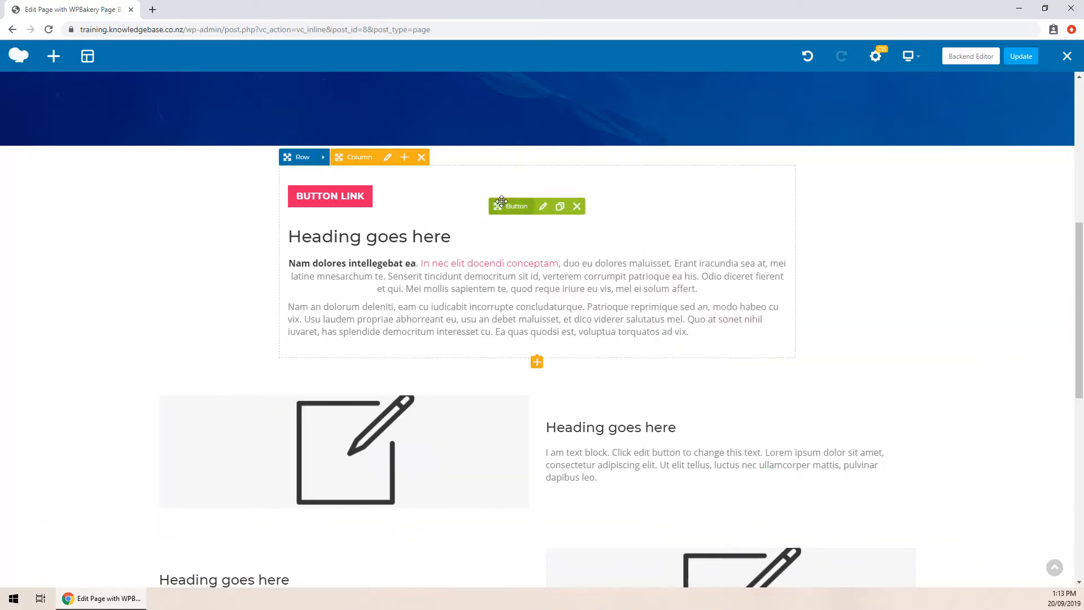
- Drag the 'Button link' button from above the heading to below the placeholder paragraphs
{"action": "left_click_drag", "start_coordinate": [498, 206], "coordinate": [489, 309]}
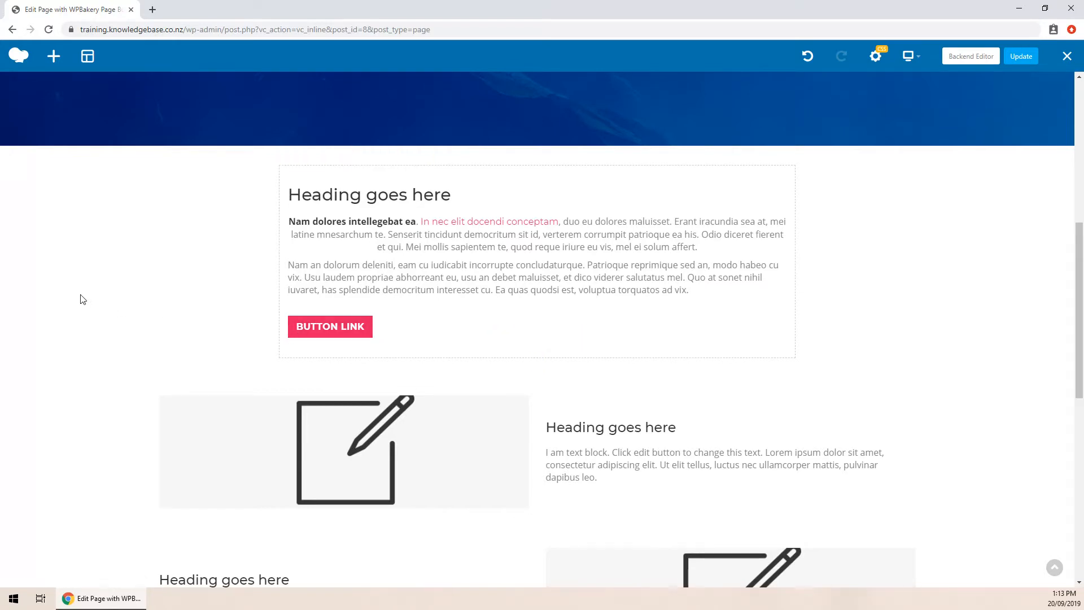
{"action": "scroll", "coordinate": [163, 268], "scroll_direction": "down", "scroll_amount": 2}
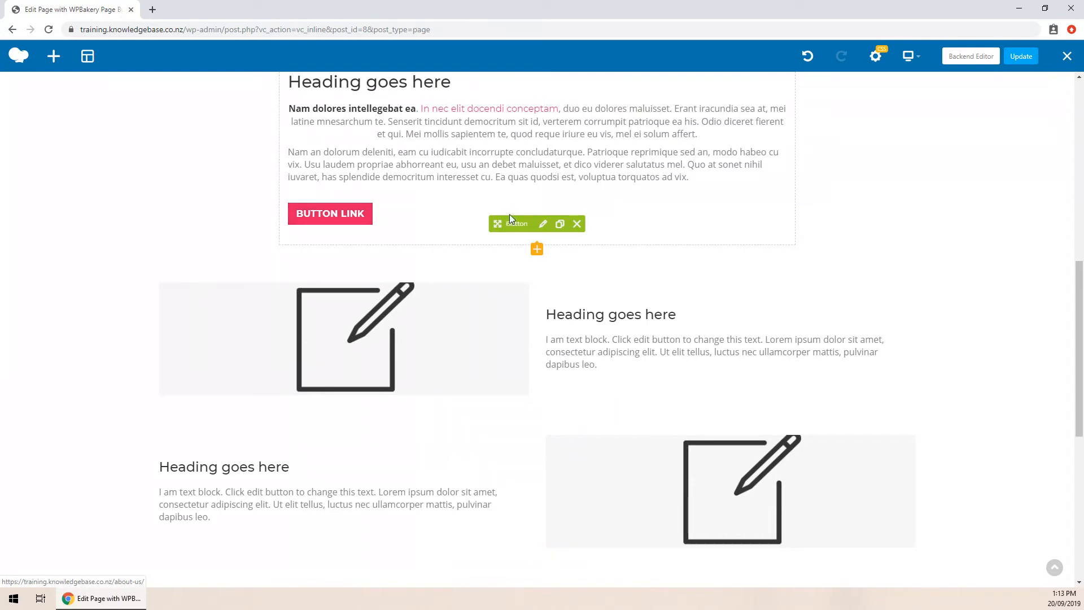
{"action": "left_click", "coordinate": [560, 224]}
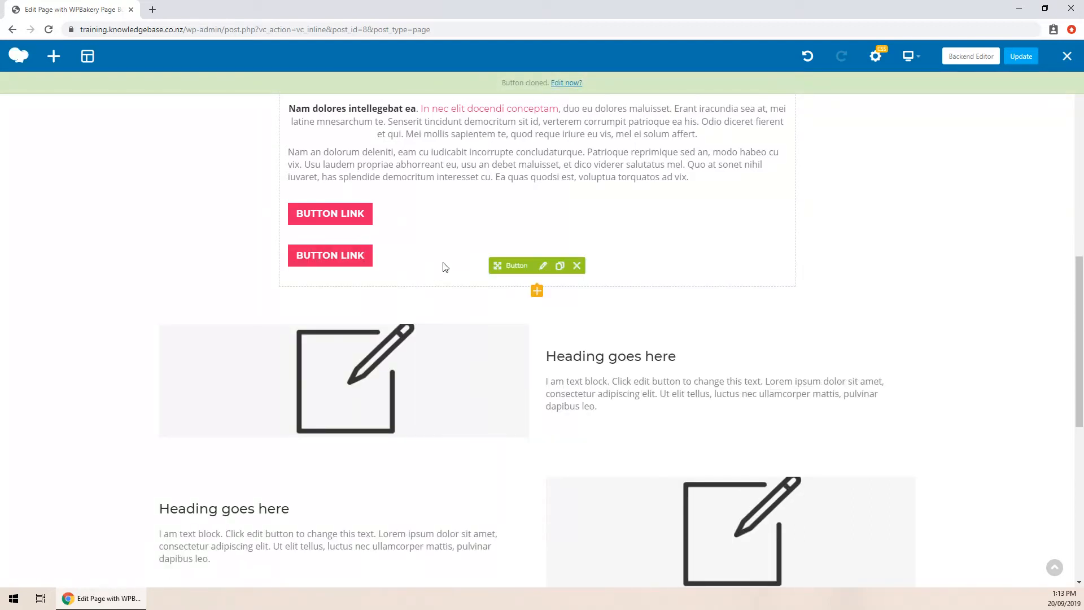
{"action": "mouse_move", "coordinate": [512, 266]}
{"action": "left_mouse_down"}
{"action": "mouse_move", "coordinate": [670, 373]}
{"action": "mouse_move", "coordinate": [692, 402]}
{"action": "left_mouse_up"}
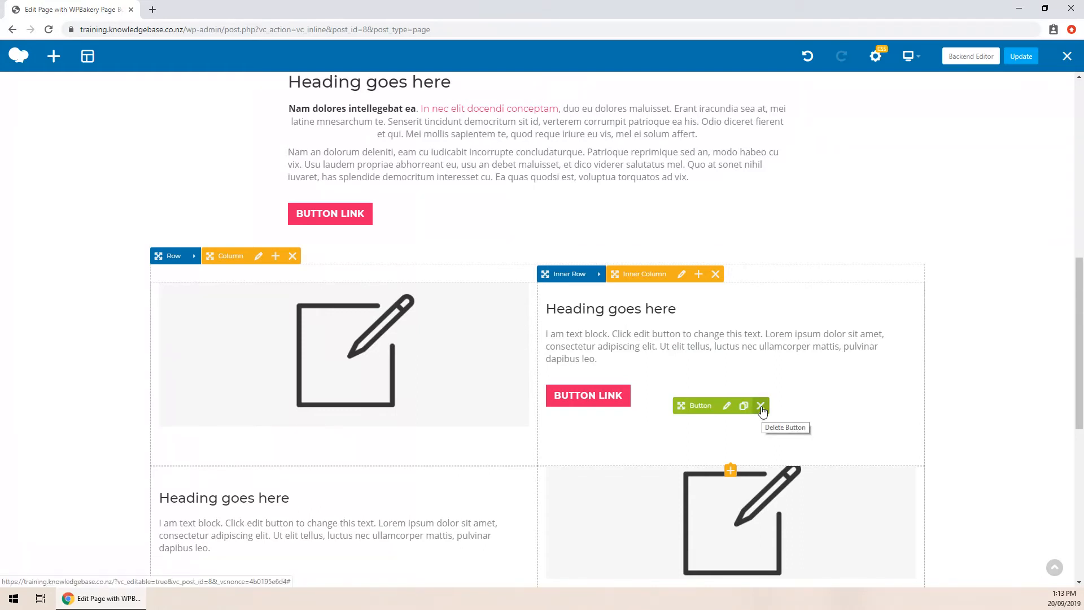
{"action": "left_click", "coordinate": [760, 405]}
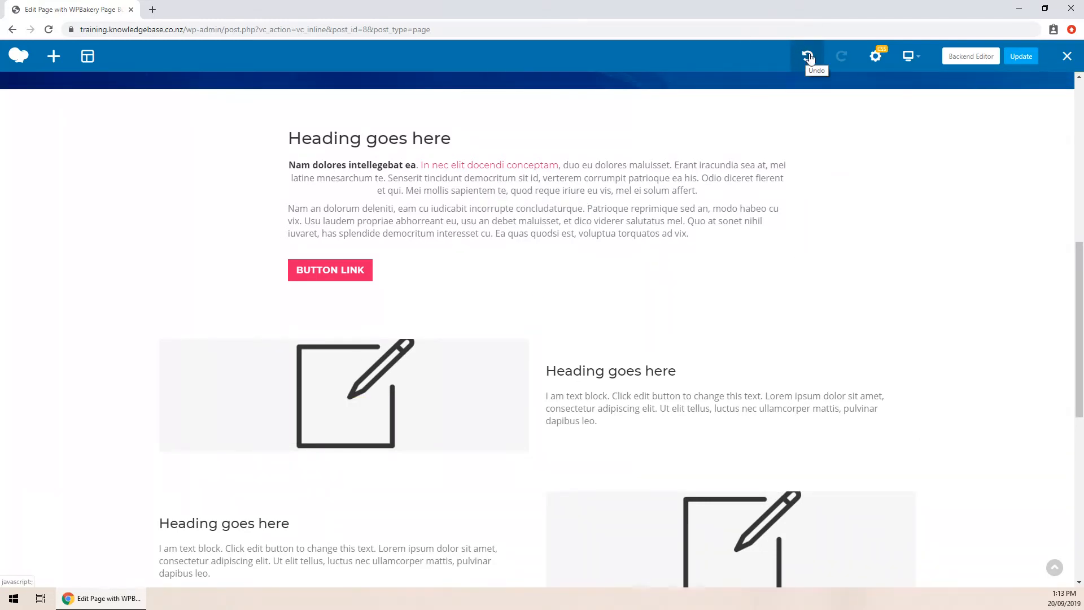
- Undo the deletion to restore the 'Button link' button under the right-column heading, then check it
{"action": "left_click", "coordinate": [806, 57]}
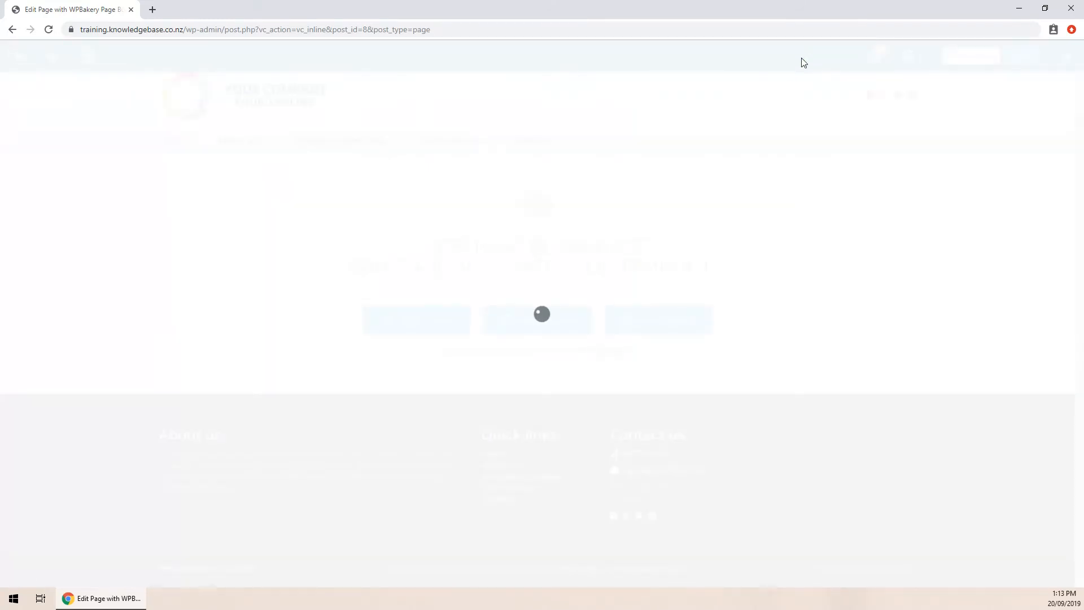
{"action": "scroll", "coordinate": [493, 286], "scroll_direction": "down", "scroll_amount": 10}
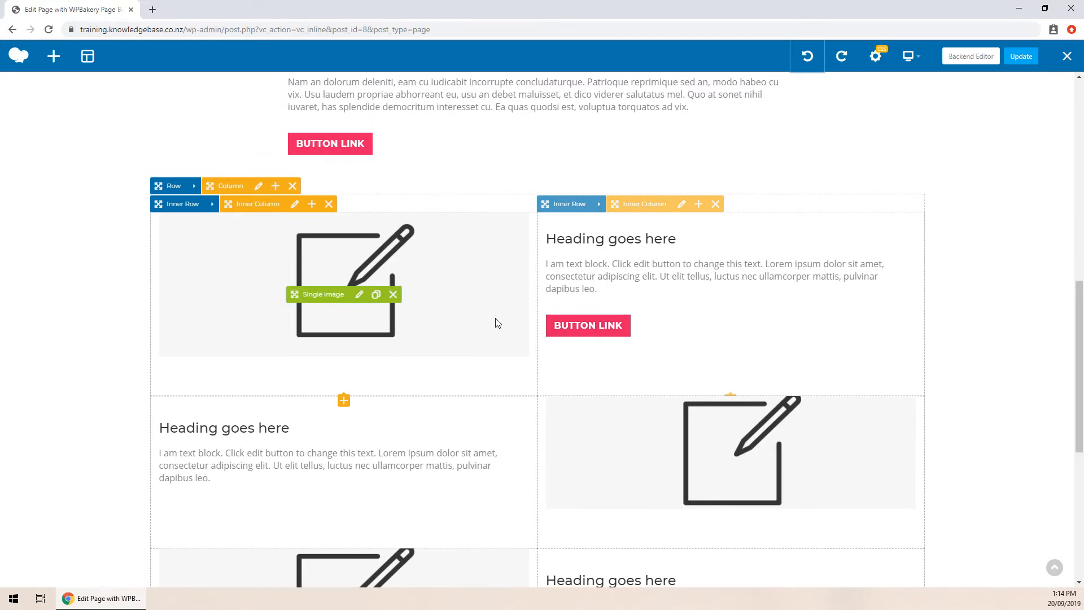
{"action": "scroll", "coordinate": [288, 283], "scroll_direction": "down", "scroll_amount": 3}
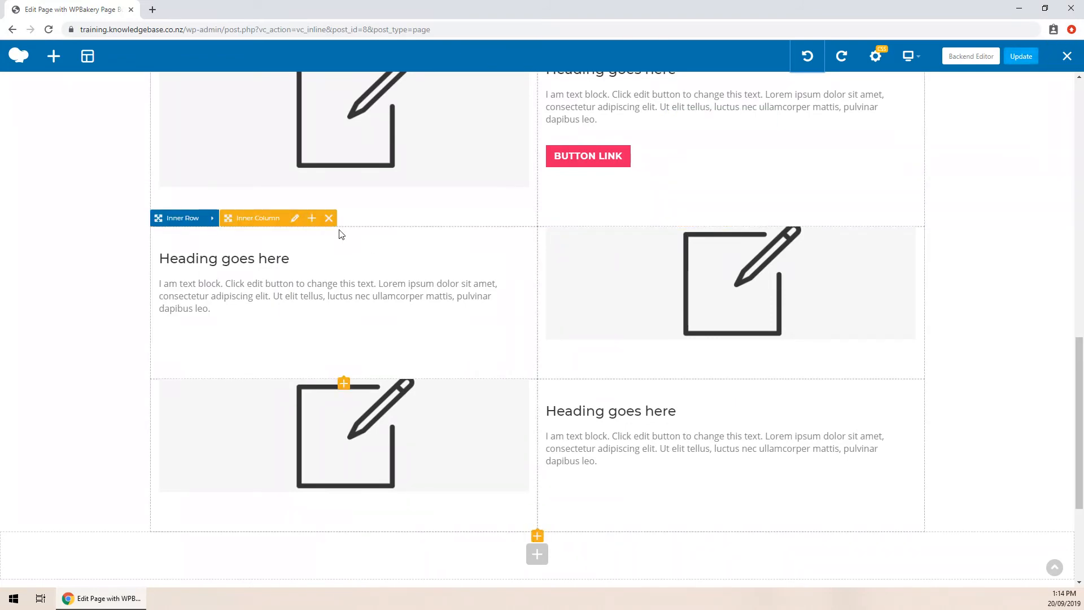
{"action": "scroll", "coordinate": [341, 233], "scroll_direction": "up", "scroll_amount": 4}
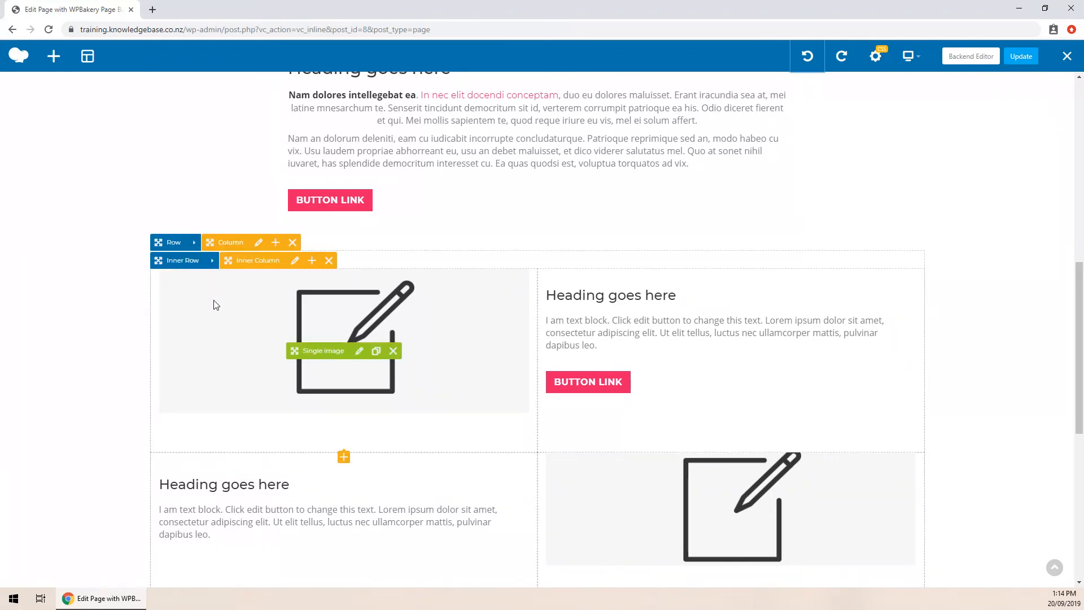
{"action": "scroll", "coordinate": [169, 193], "scroll_direction": "up", "scroll_amount": 2}
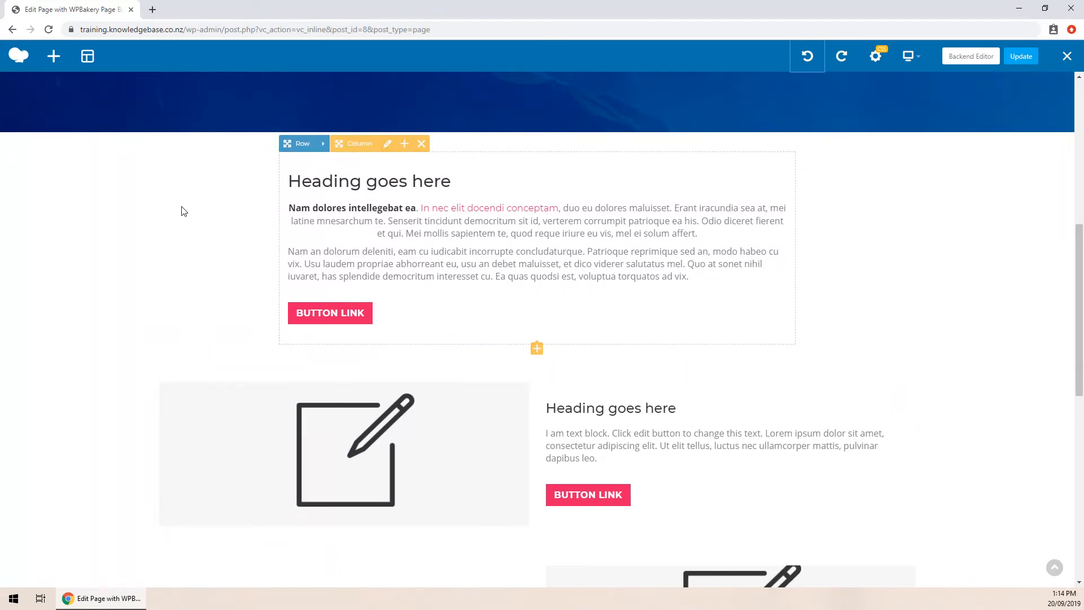